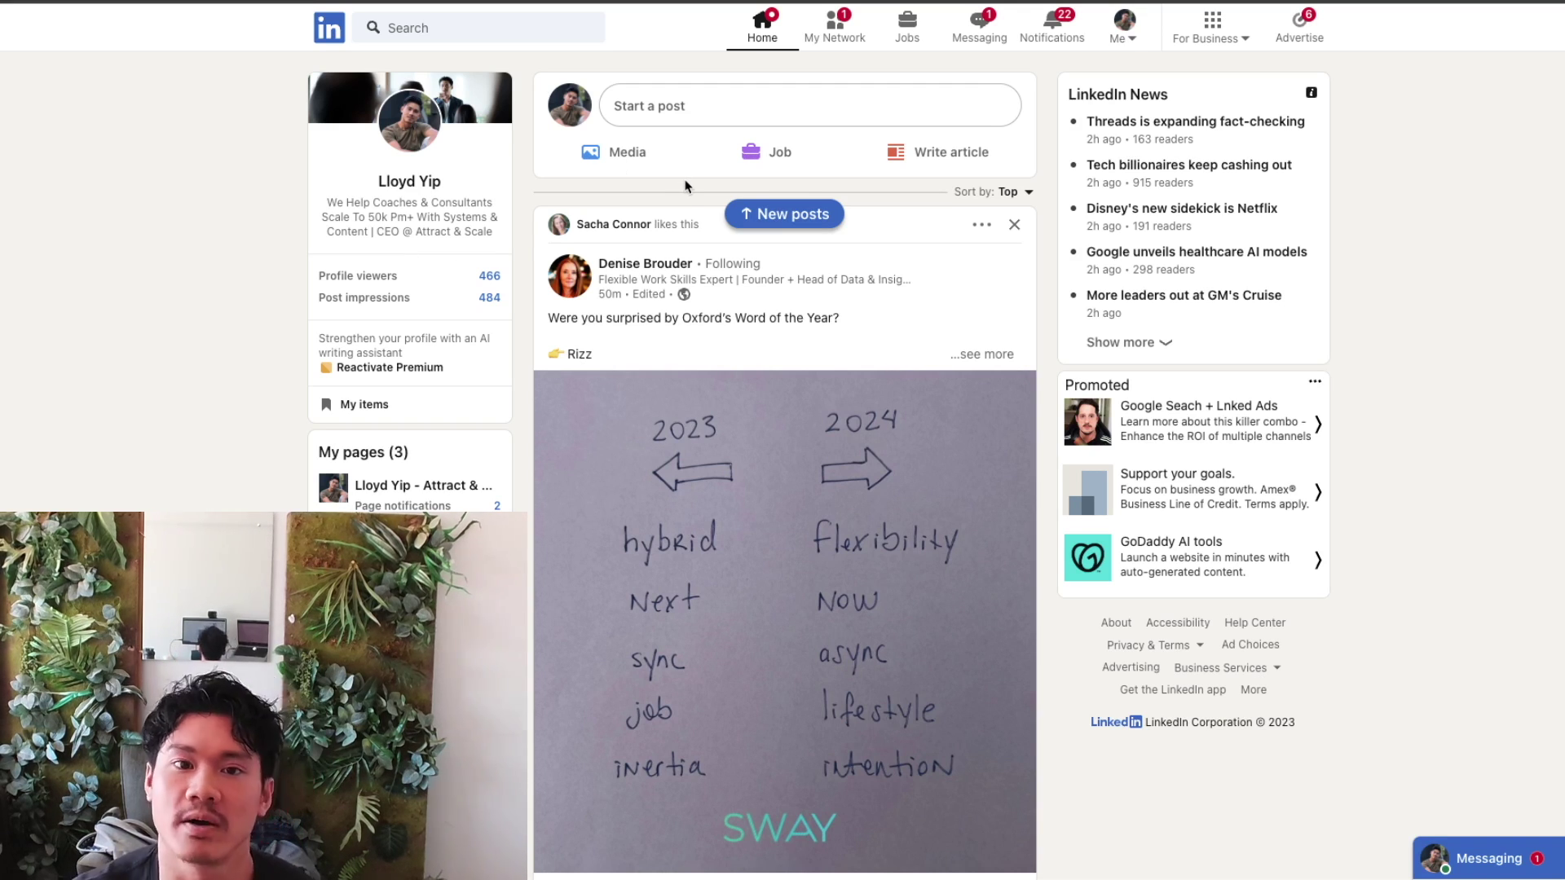
# - Expand the feed post about Oxford's Word of the Year, read its text and open its comments
pyautogui.scroll(-3, 711, 285)
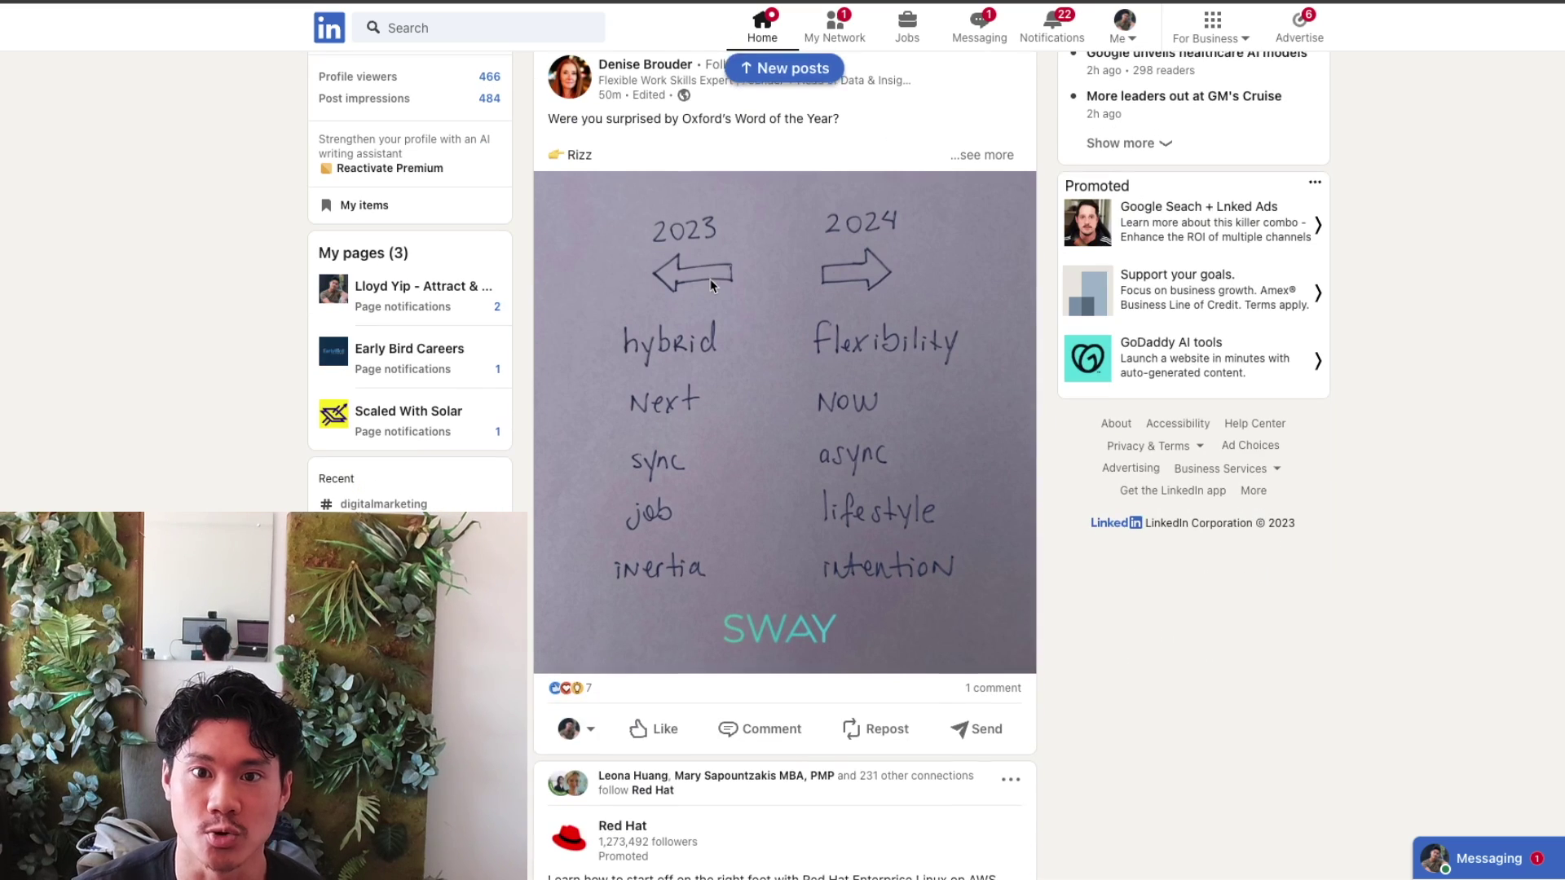
pyautogui.click(584, 246)
pyautogui.scroll(3, 570, 269)
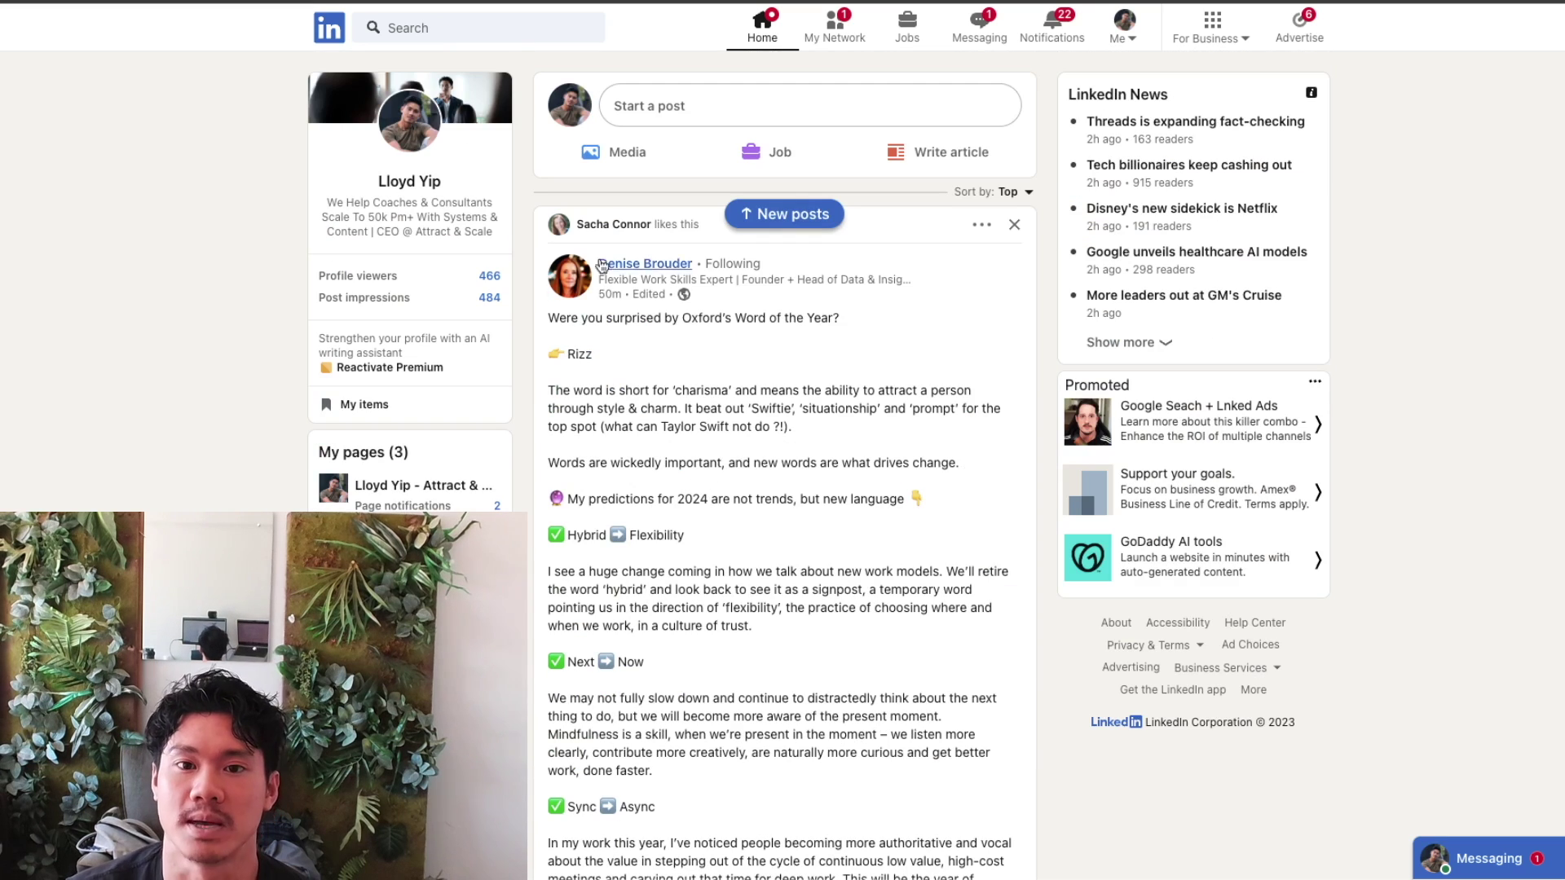
pyautogui.scroll(-1, 762, 408)
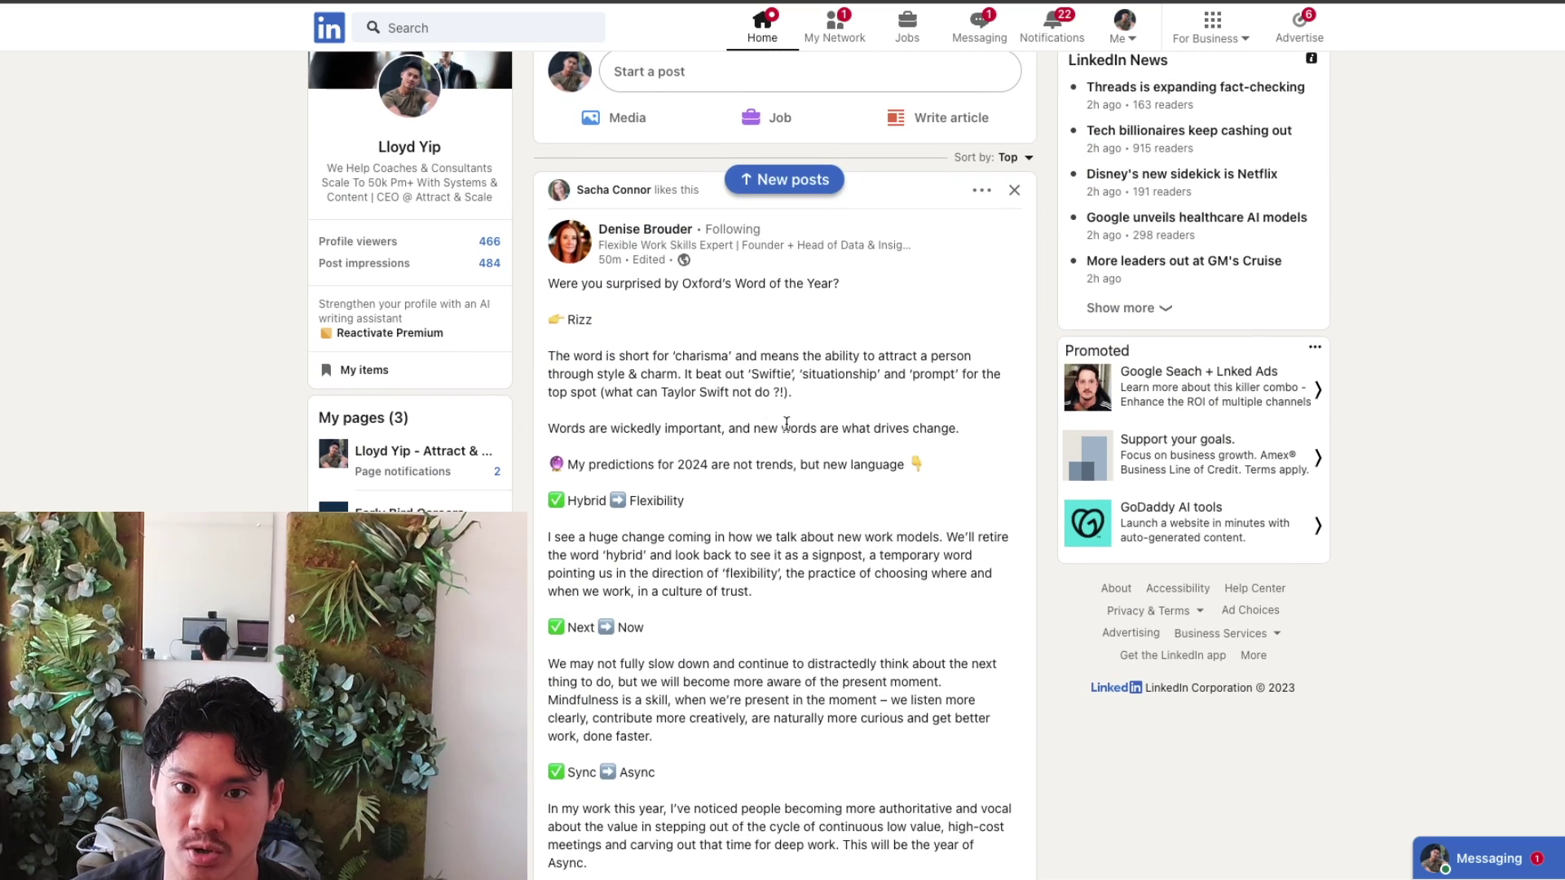
pyautogui.scroll(-1, 592, 420)
pyautogui.scroll(-2, 593, 419)
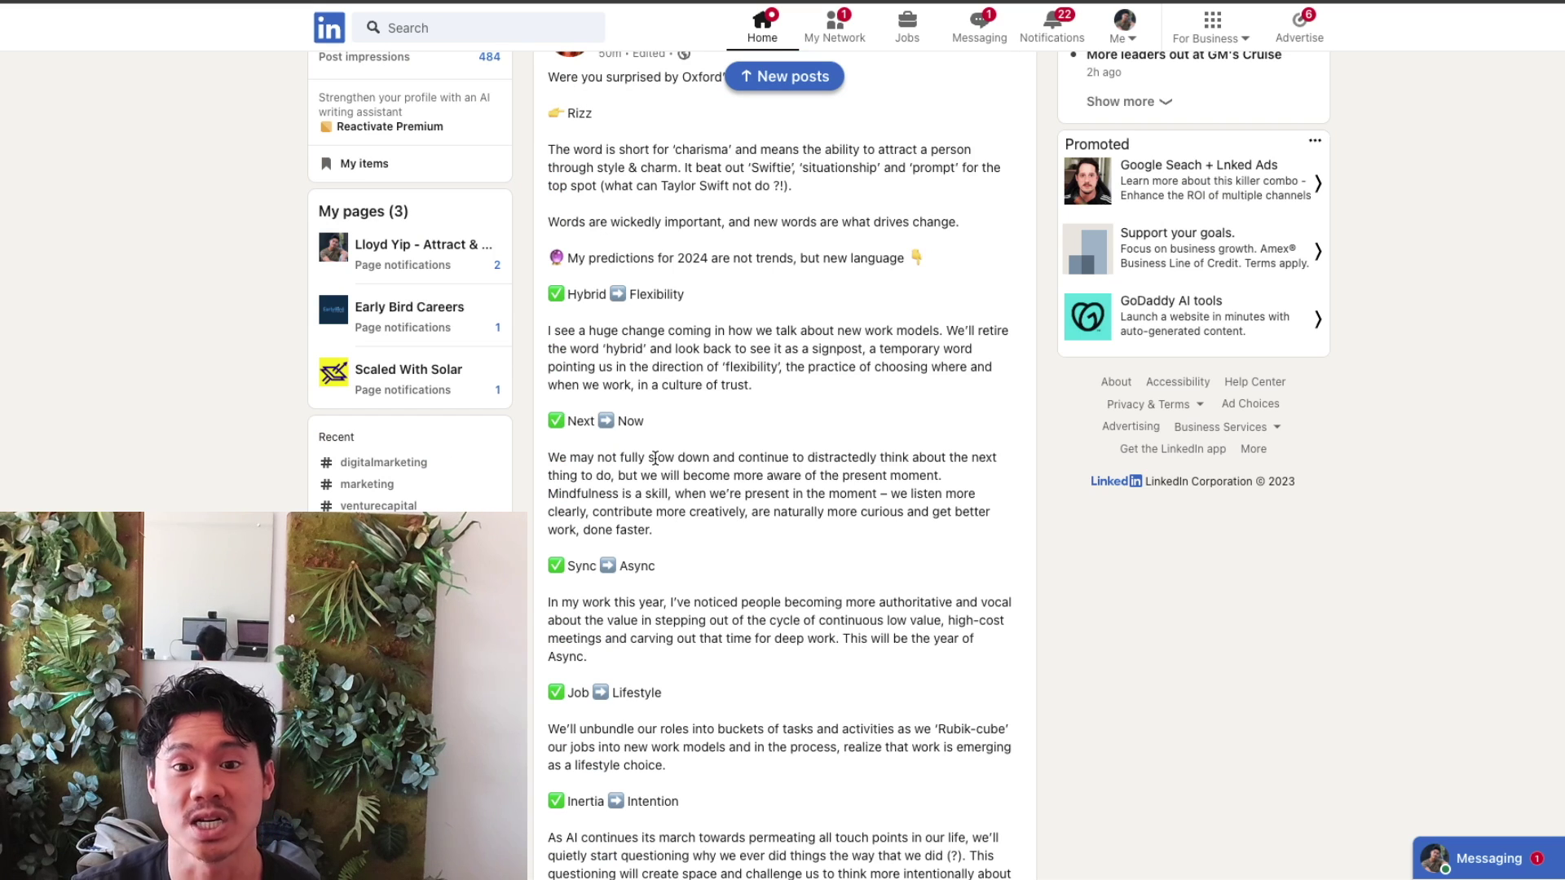
pyautogui.scroll(-10, 655, 458)
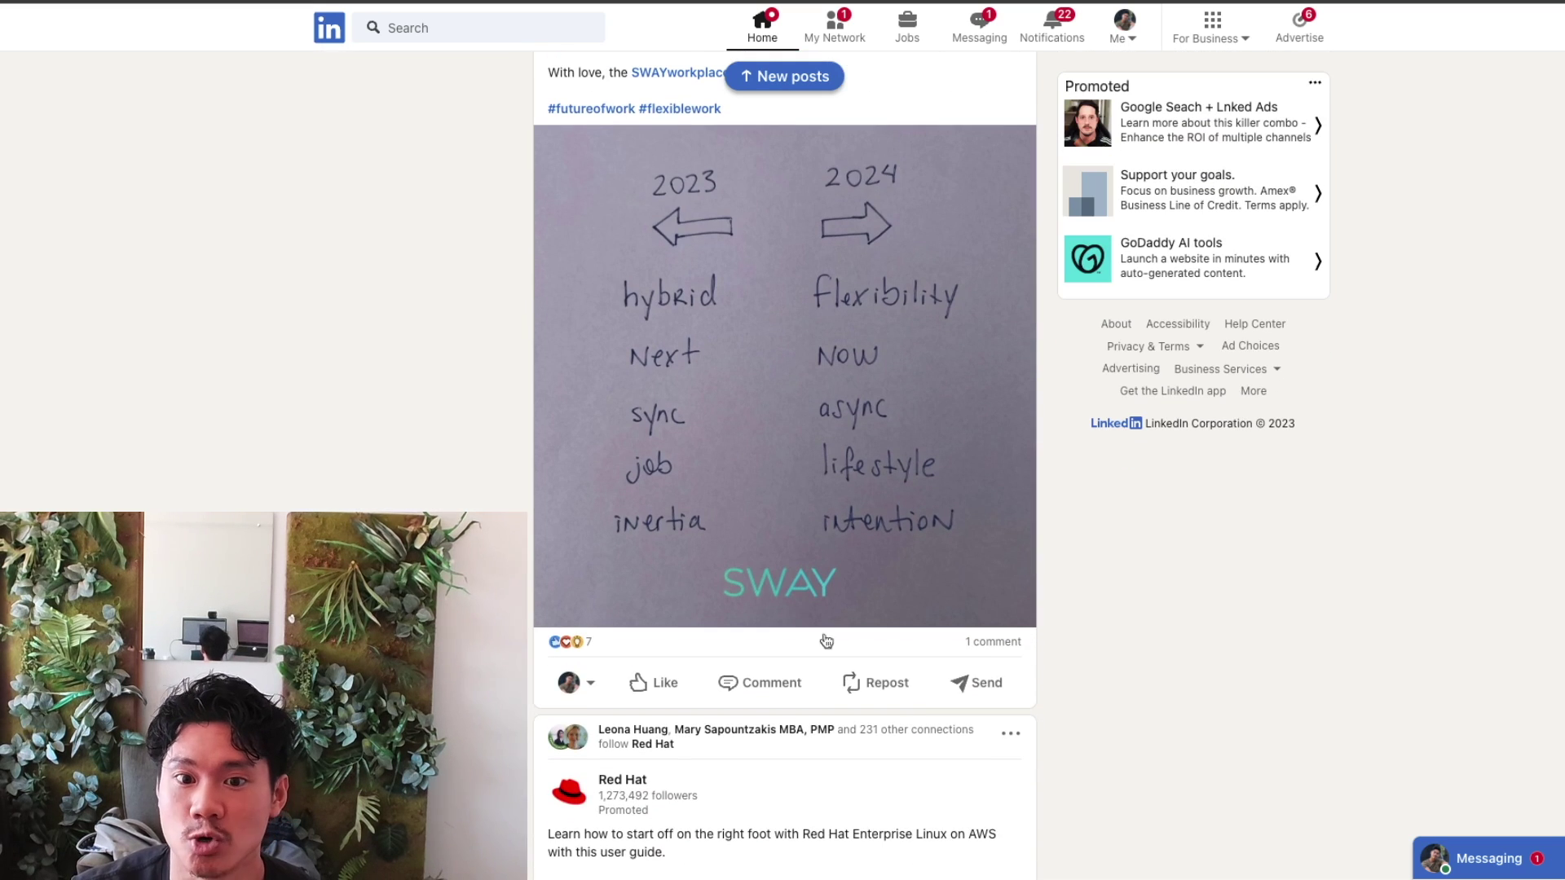
pyautogui.click(765, 684)
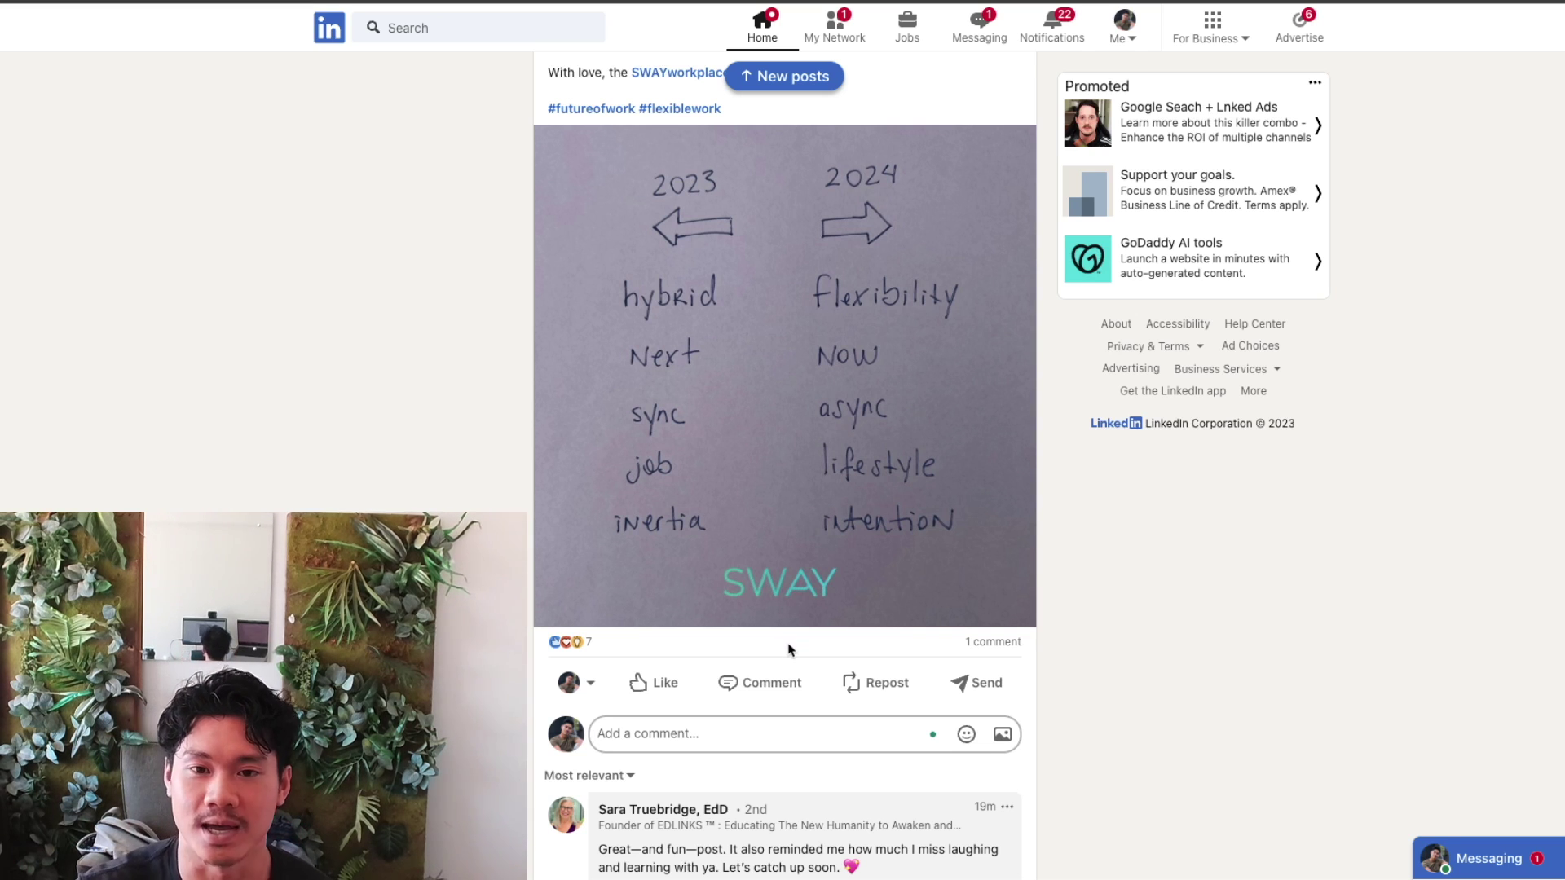
pyautogui.scroll(-3, 787, 650)
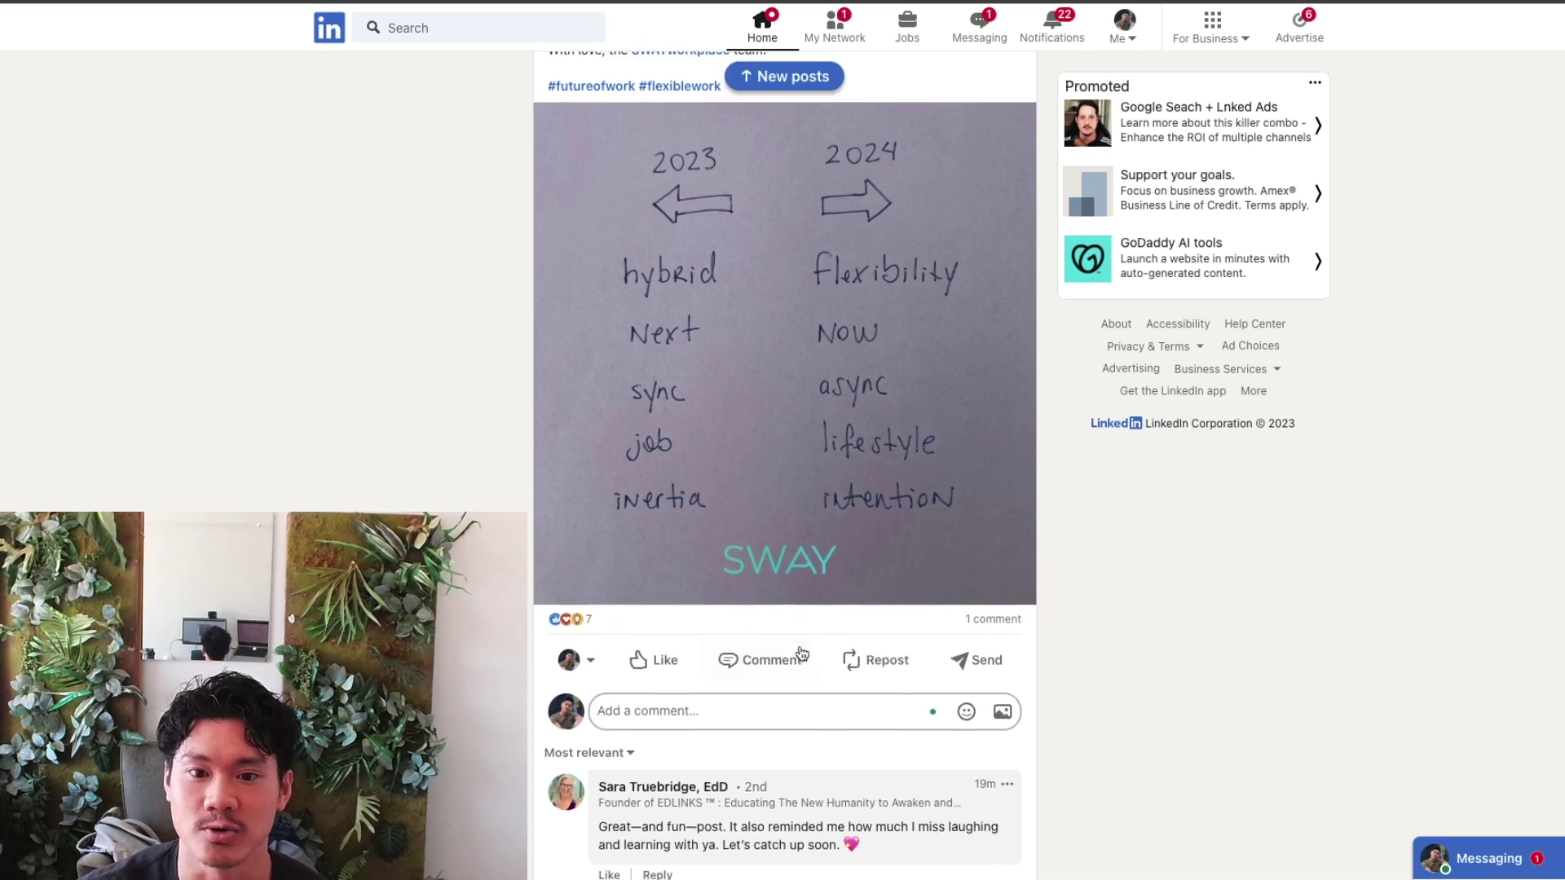
pyautogui.scroll(15, 701, 567)
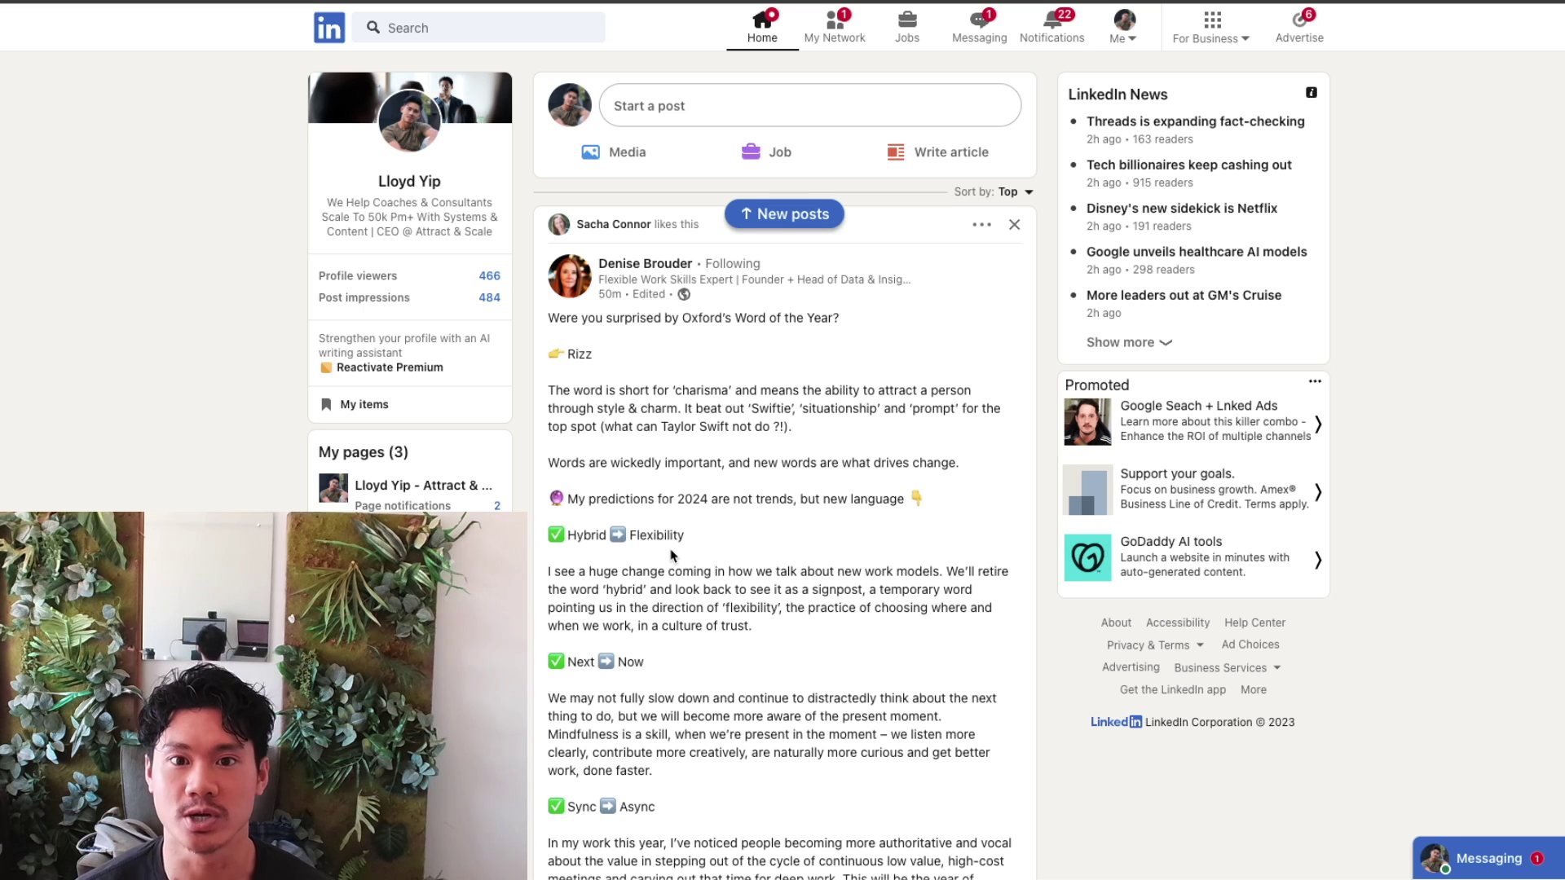
# - Find the feed post thanking BetaKit for its feature, expand its full text and examine its picture and comments
pyautogui.scroll(-20, 611, 457)
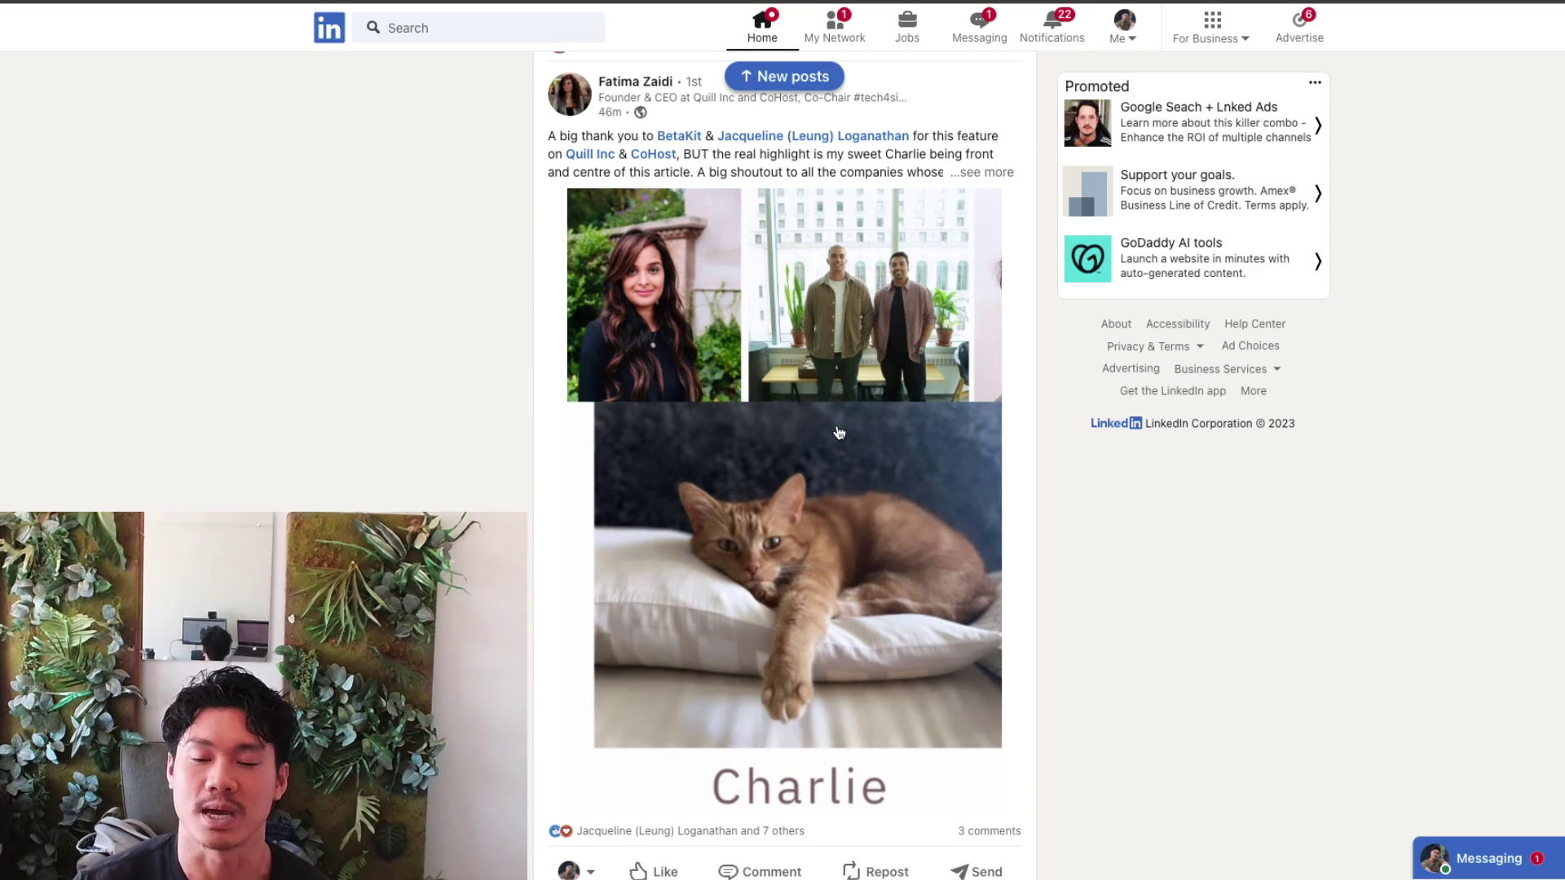
pyautogui.scroll(-1, 888, 463)
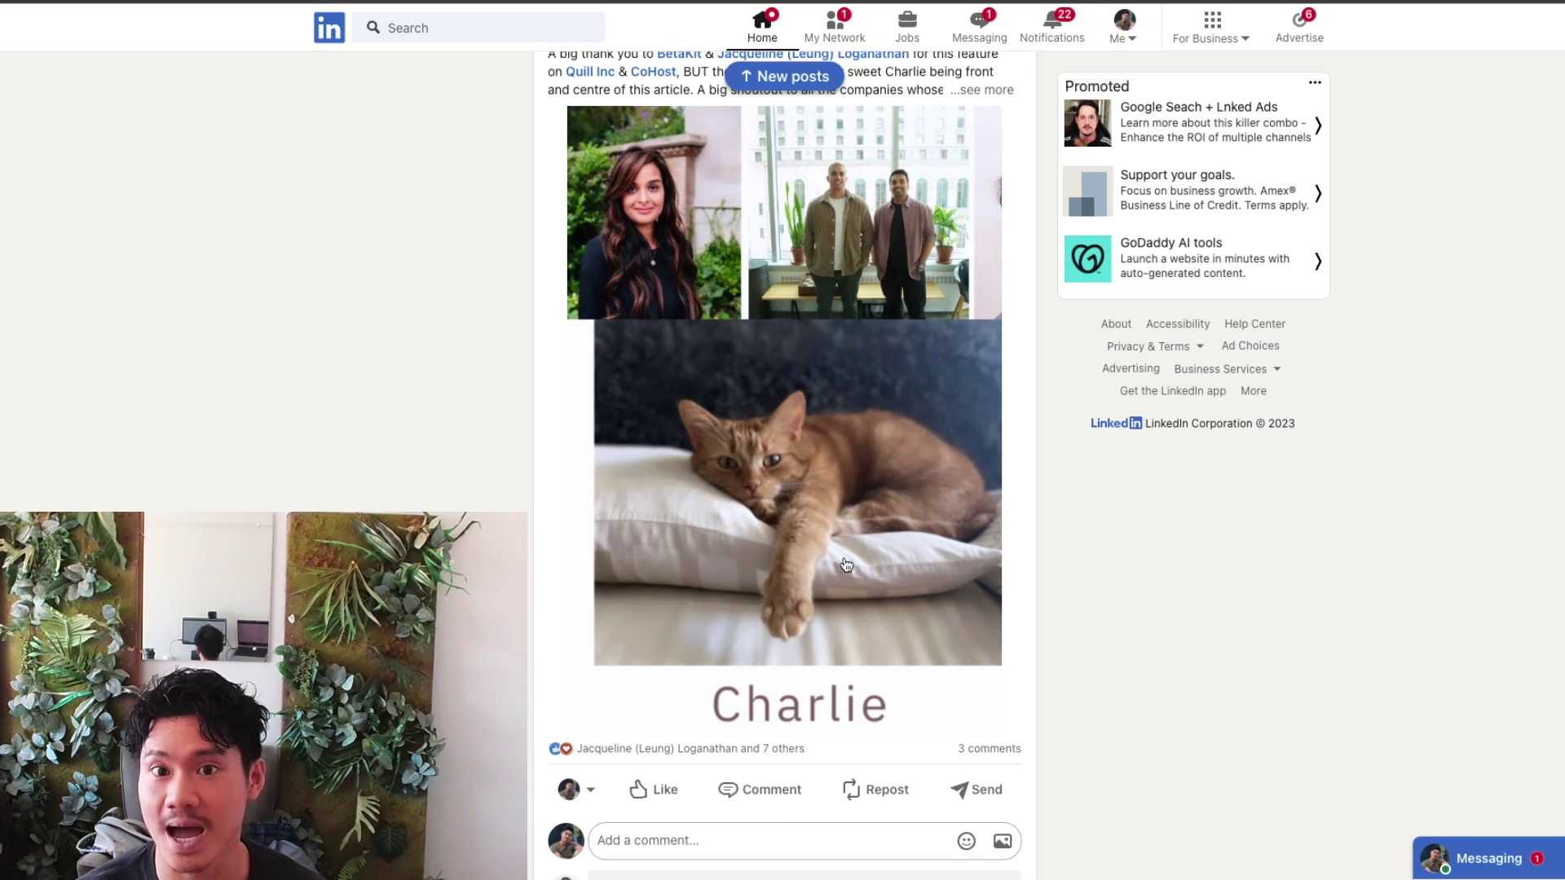
pyautogui.scroll(6, 864, 522)
pyautogui.scroll(-4, 867, 513)
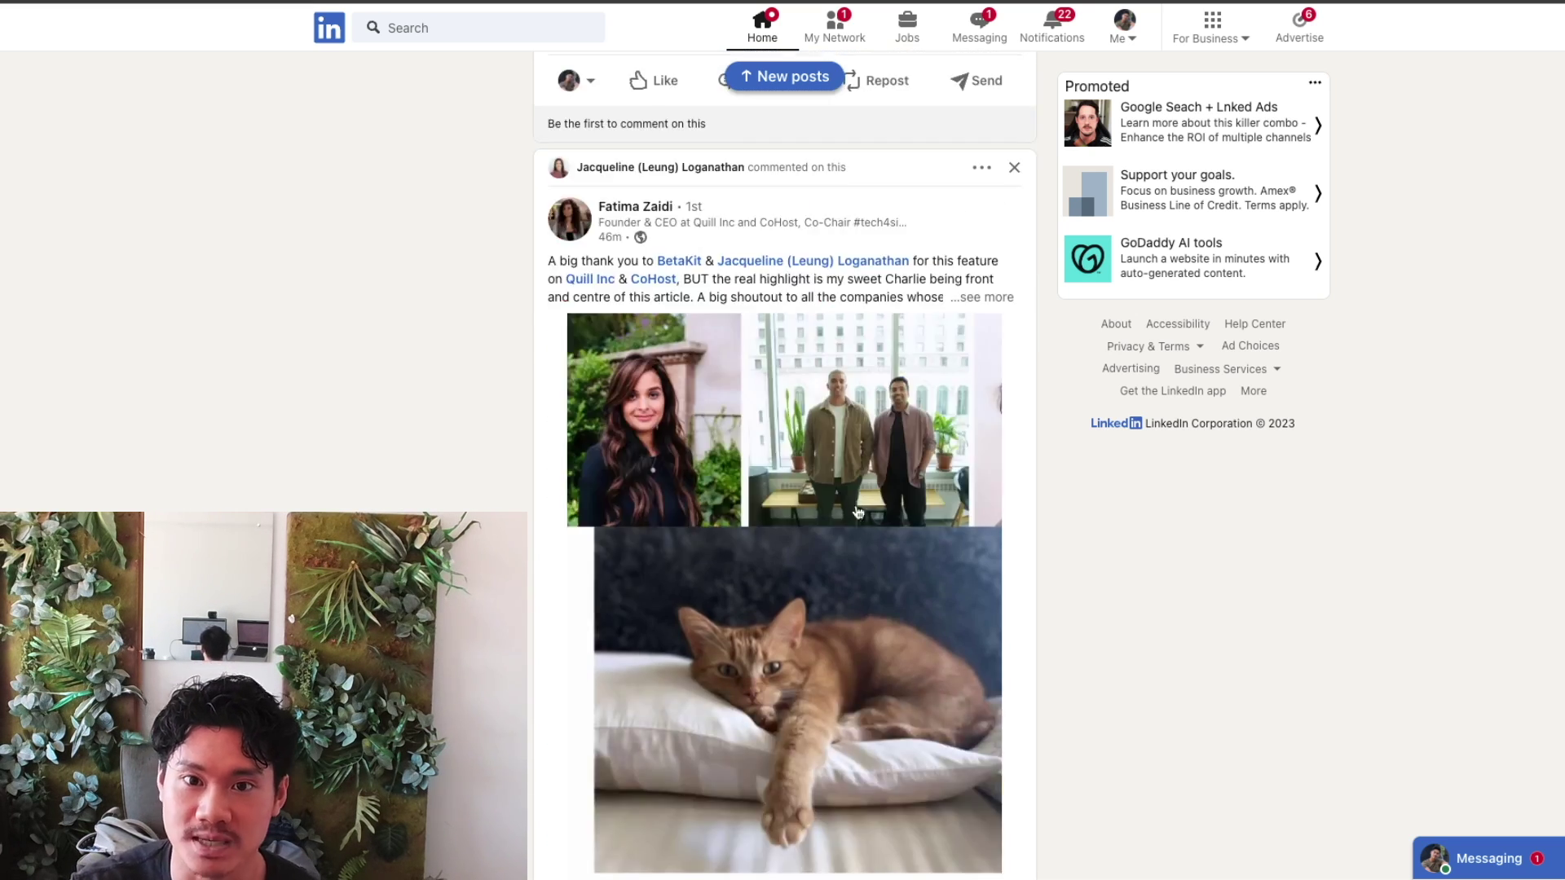
pyautogui.click(984, 297)
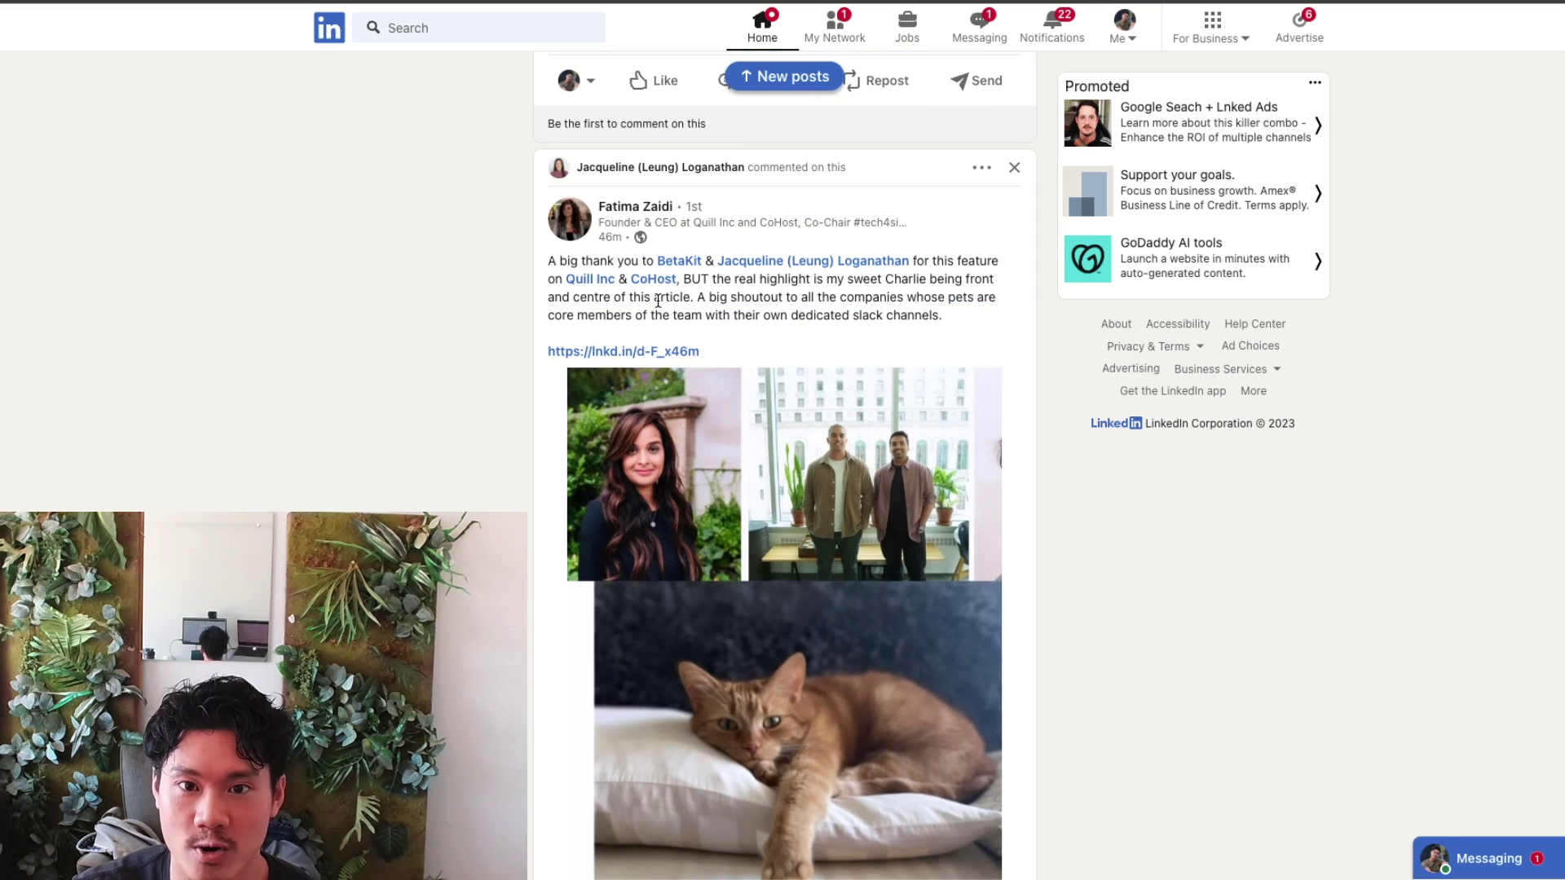
pyautogui.scroll(-6, 660, 334)
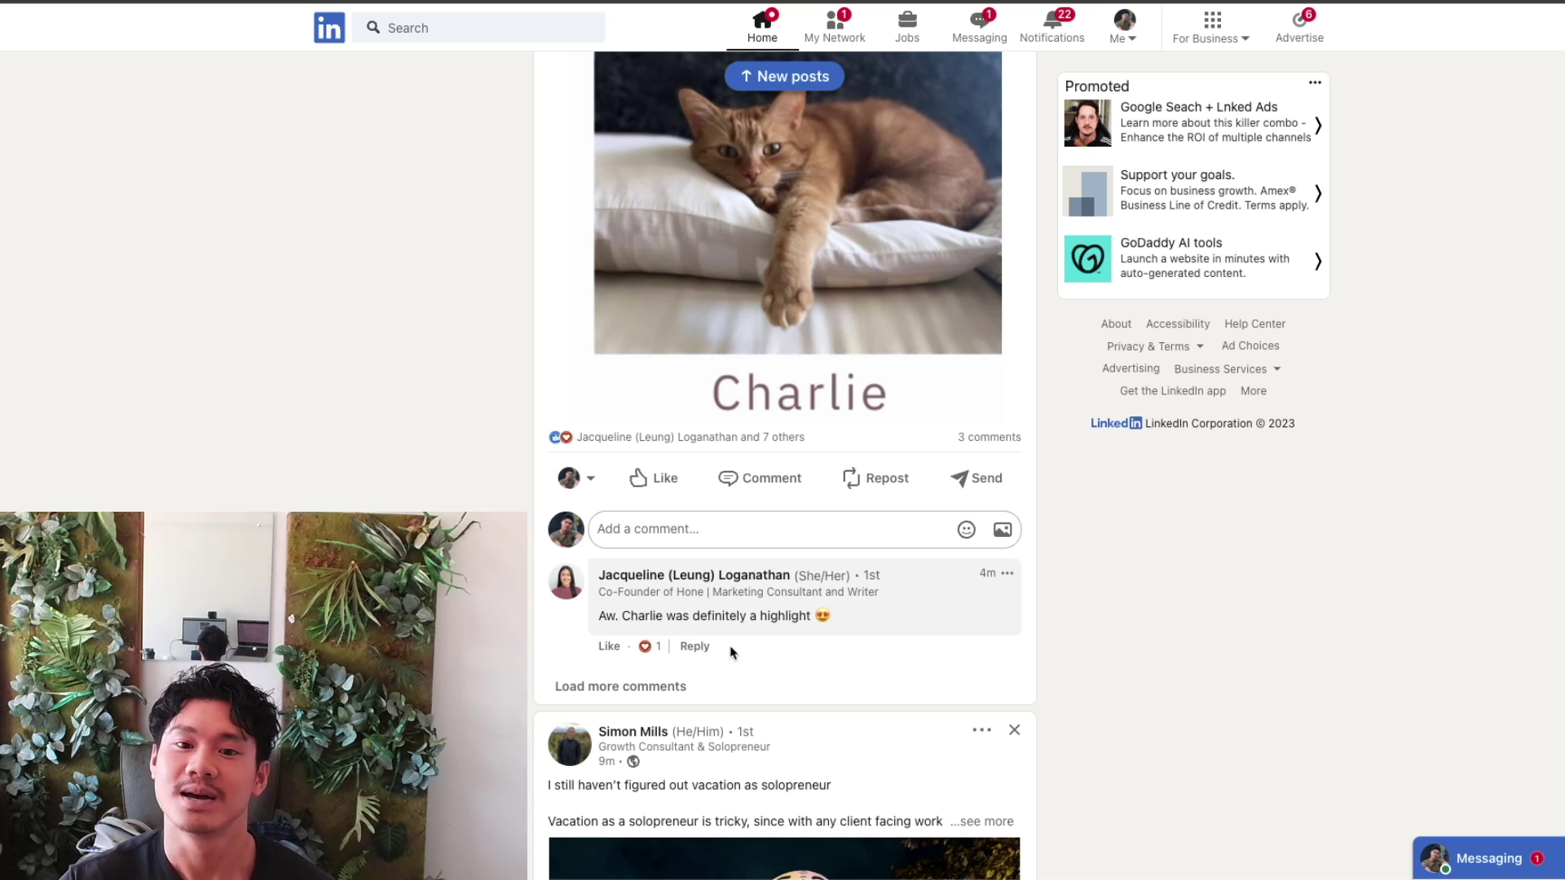
# - Expand the feed post about vacation as a solopreneur and read it through to its photo
pyautogui.scroll(-6, 743, 664)
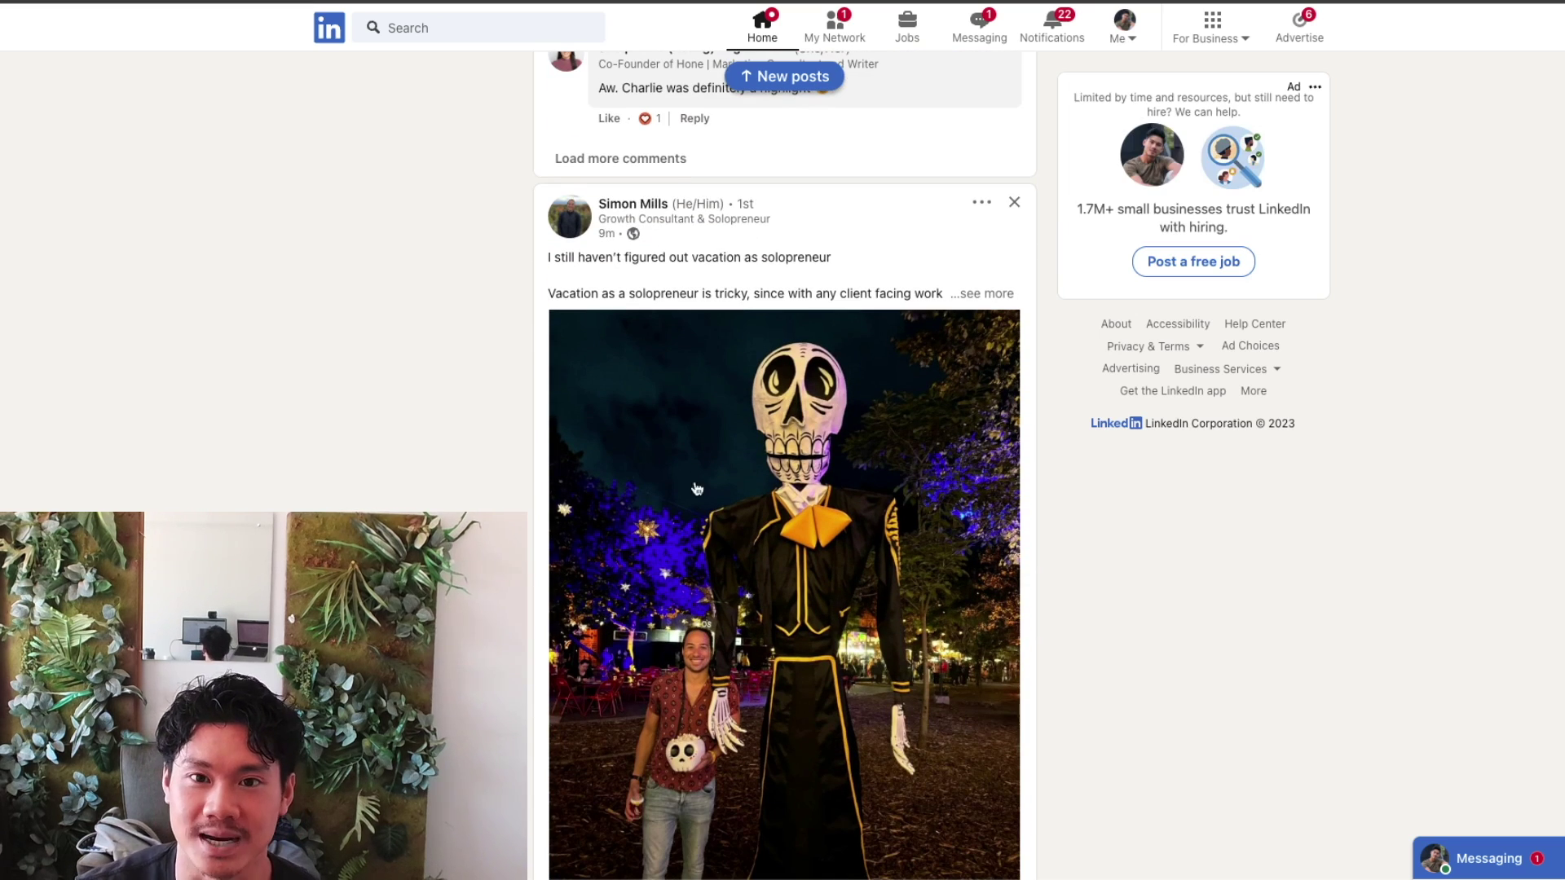
pyautogui.click(991, 300)
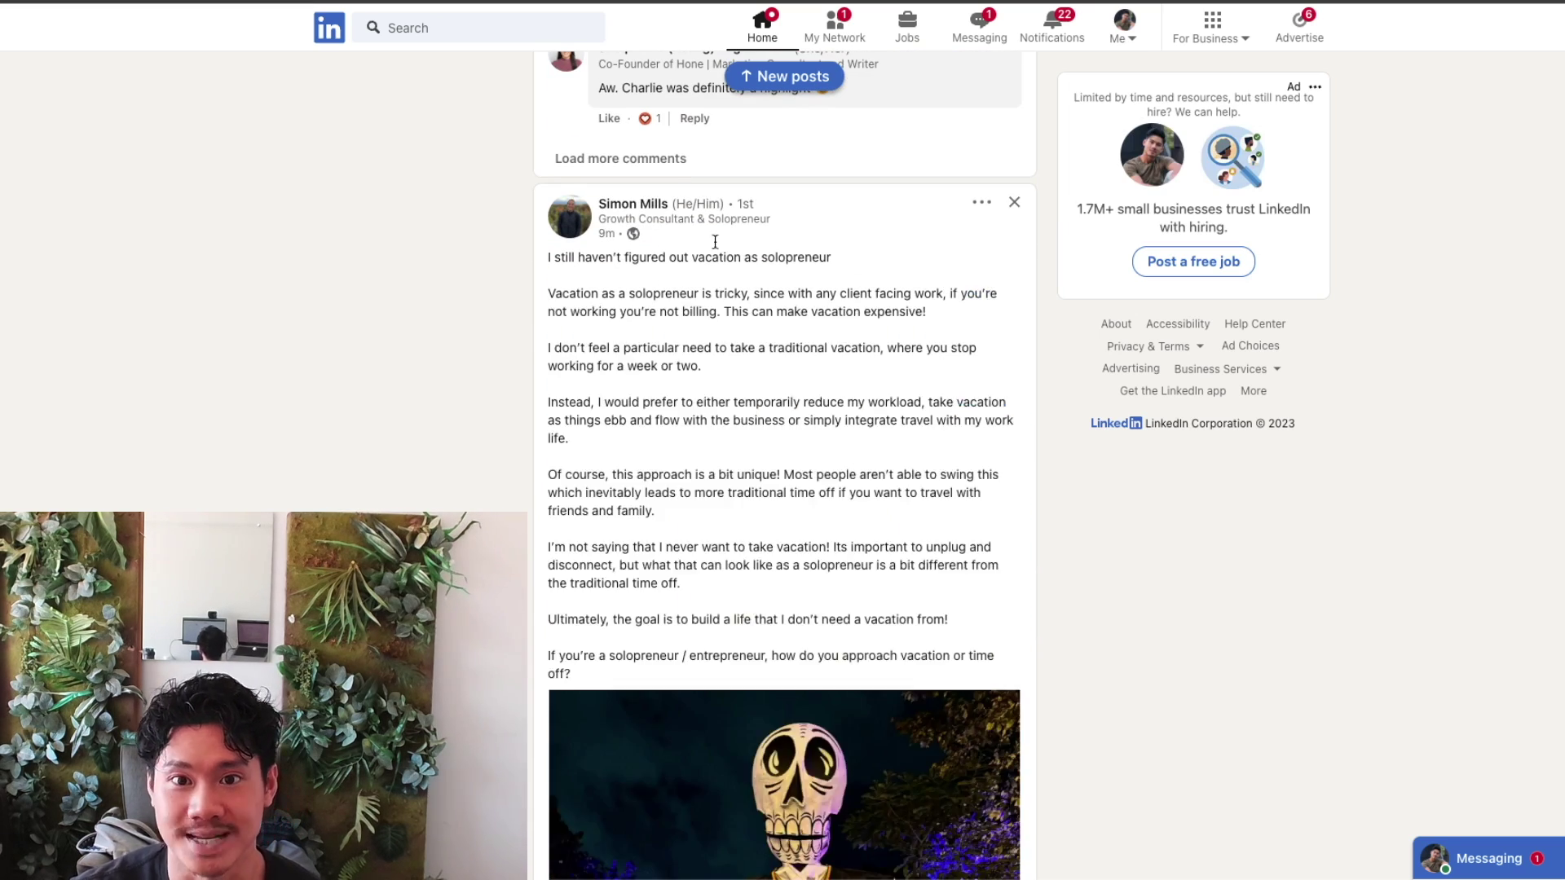
pyautogui.scroll(-2, 641, 373)
pyautogui.scroll(1, 642, 373)
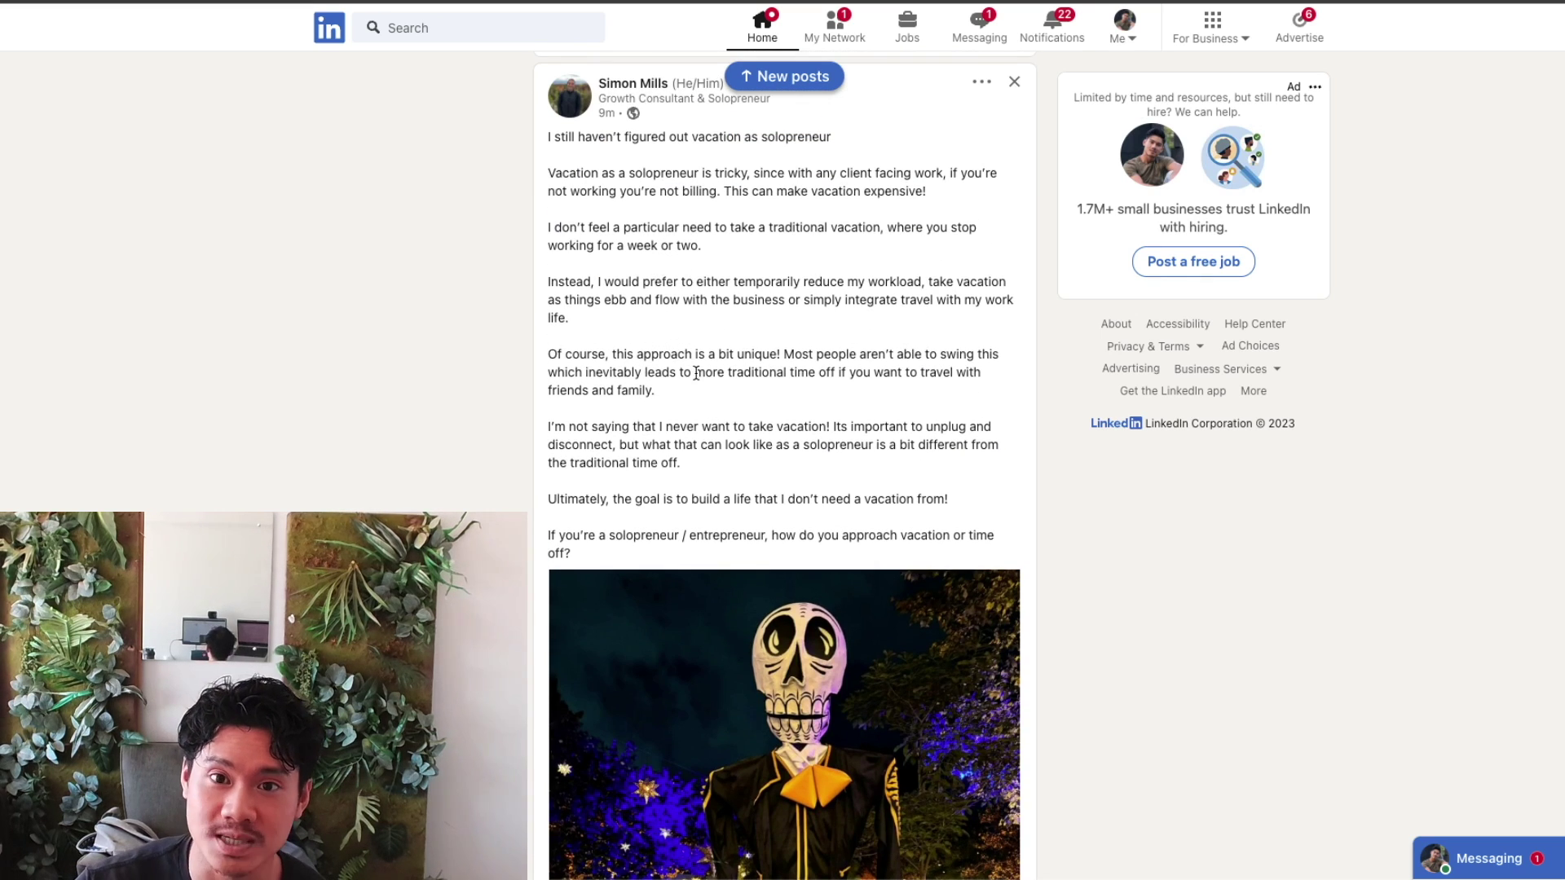
pyautogui.scroll(-4, 692, 363)
pyautogui.scroll(-2, 734, 446)
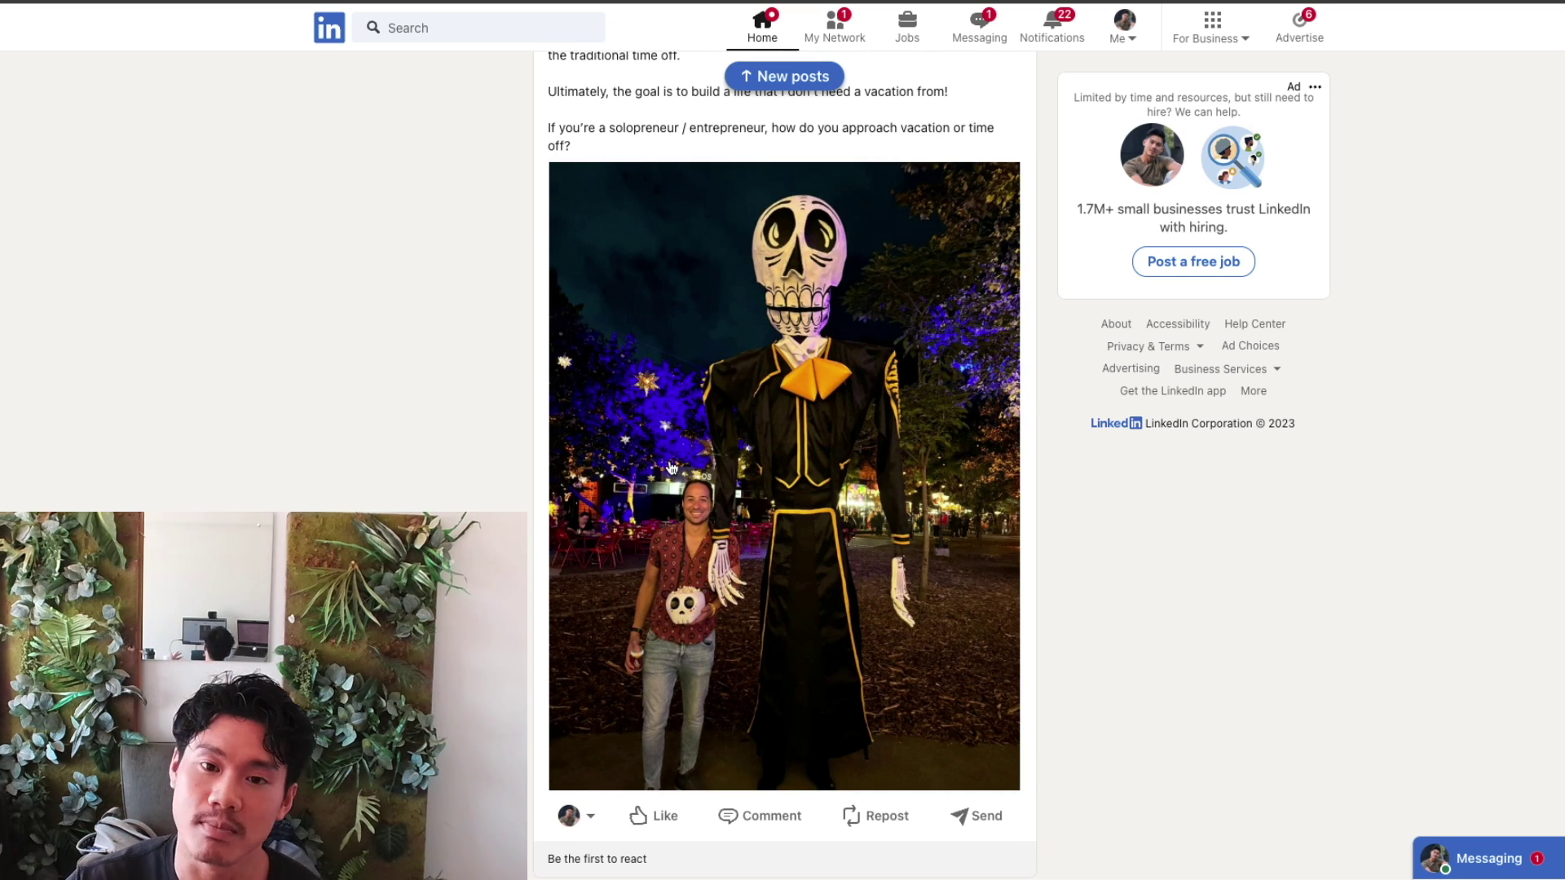
pyautogui.scroll(-2, 747, 581)
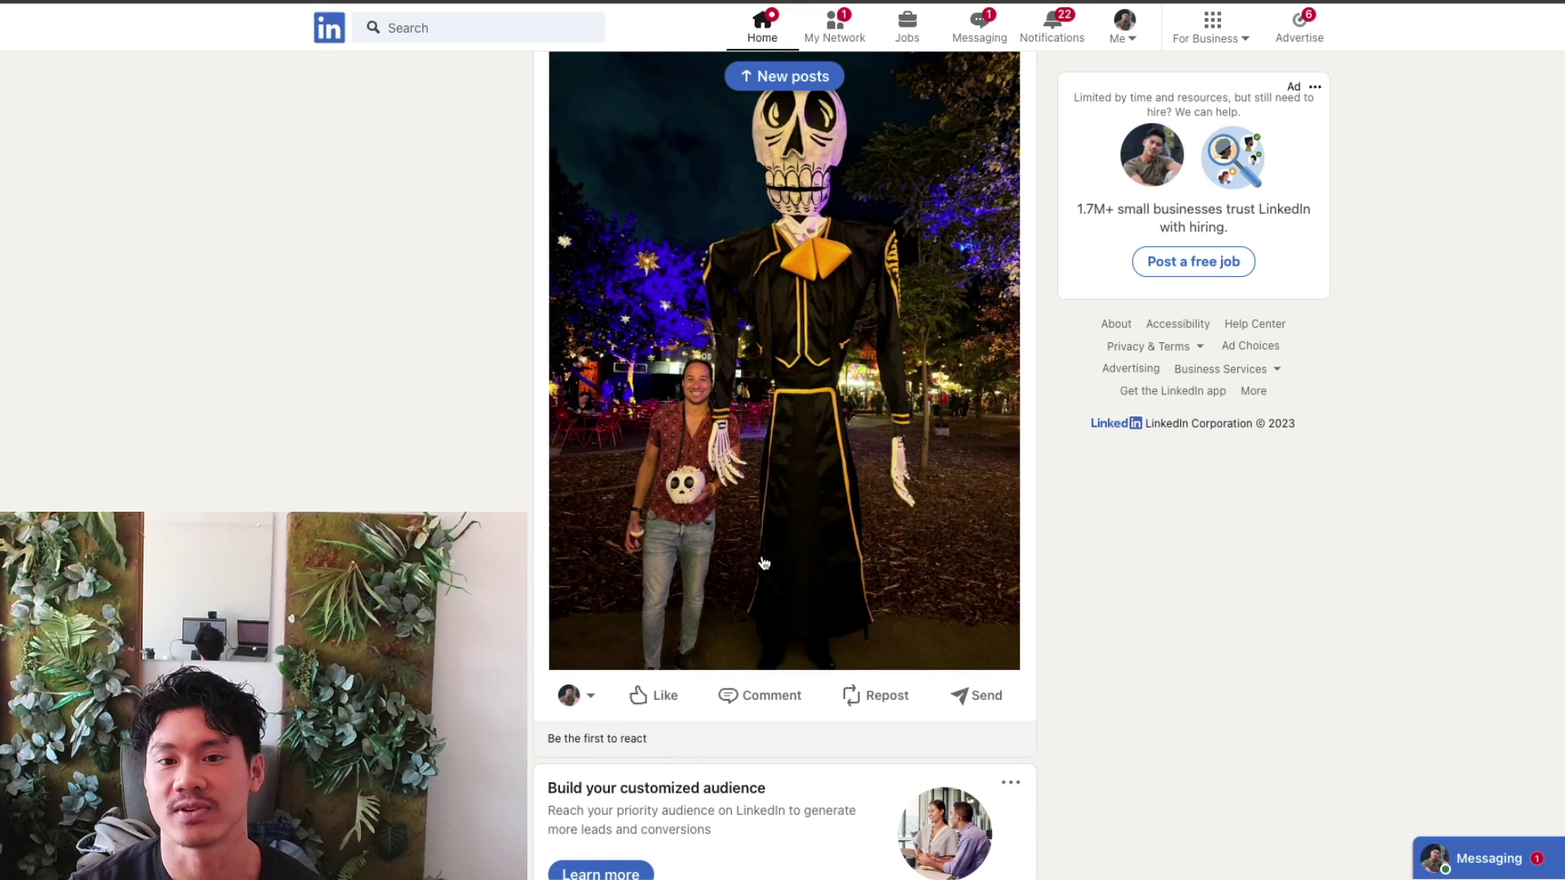
pyautogui.scroll(-7, 602, 560)
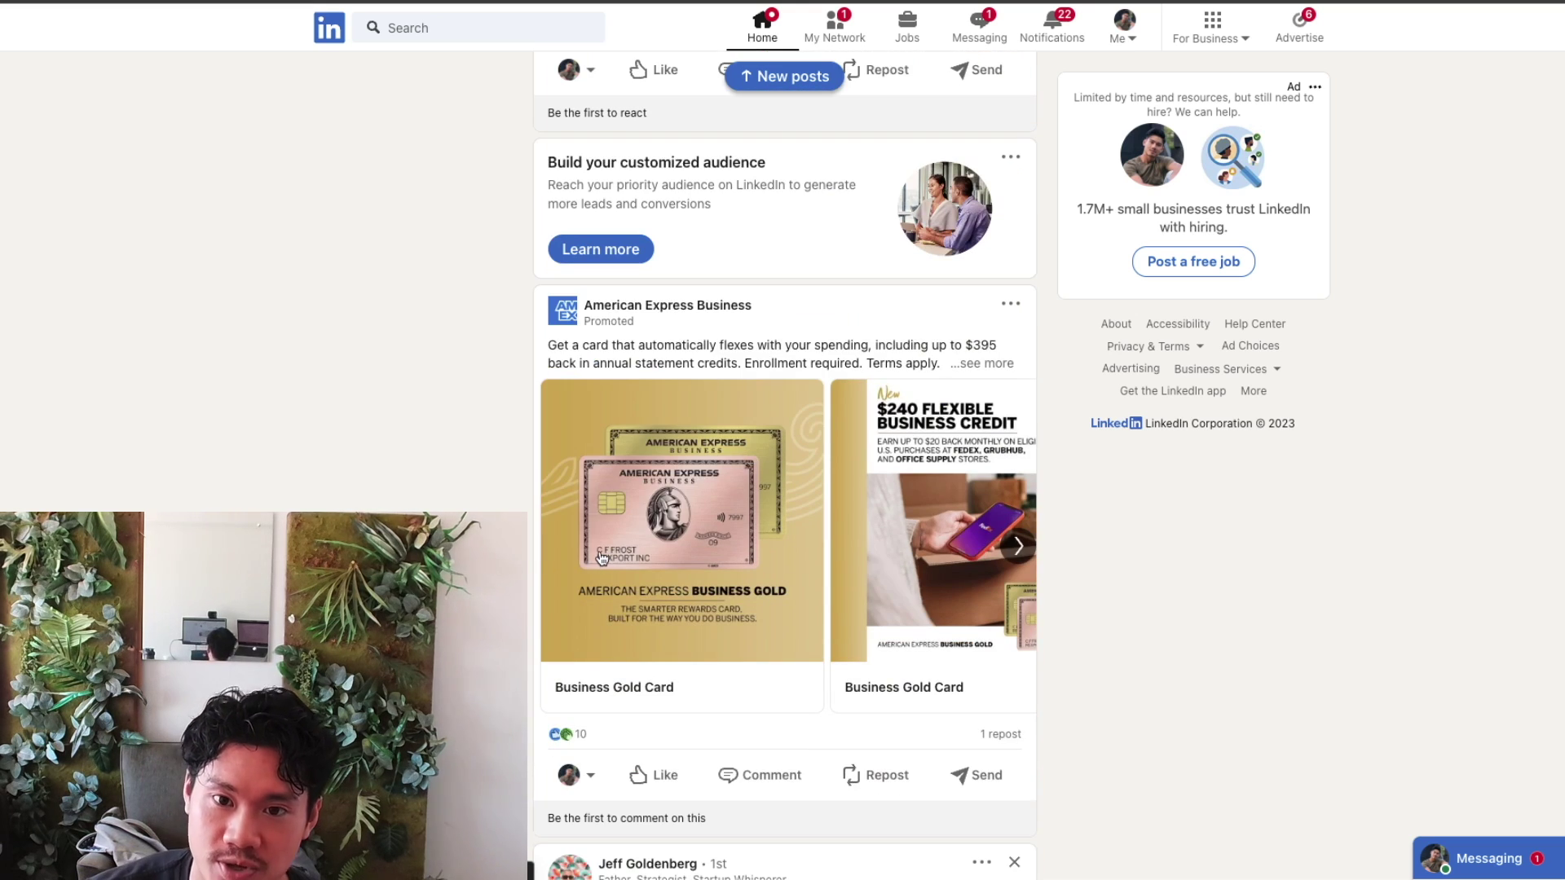
# - Find the feed post introducing the newest GTM Analyst, expand it and read the full announcement
pyautogui.scroll(-2, 602, 560)
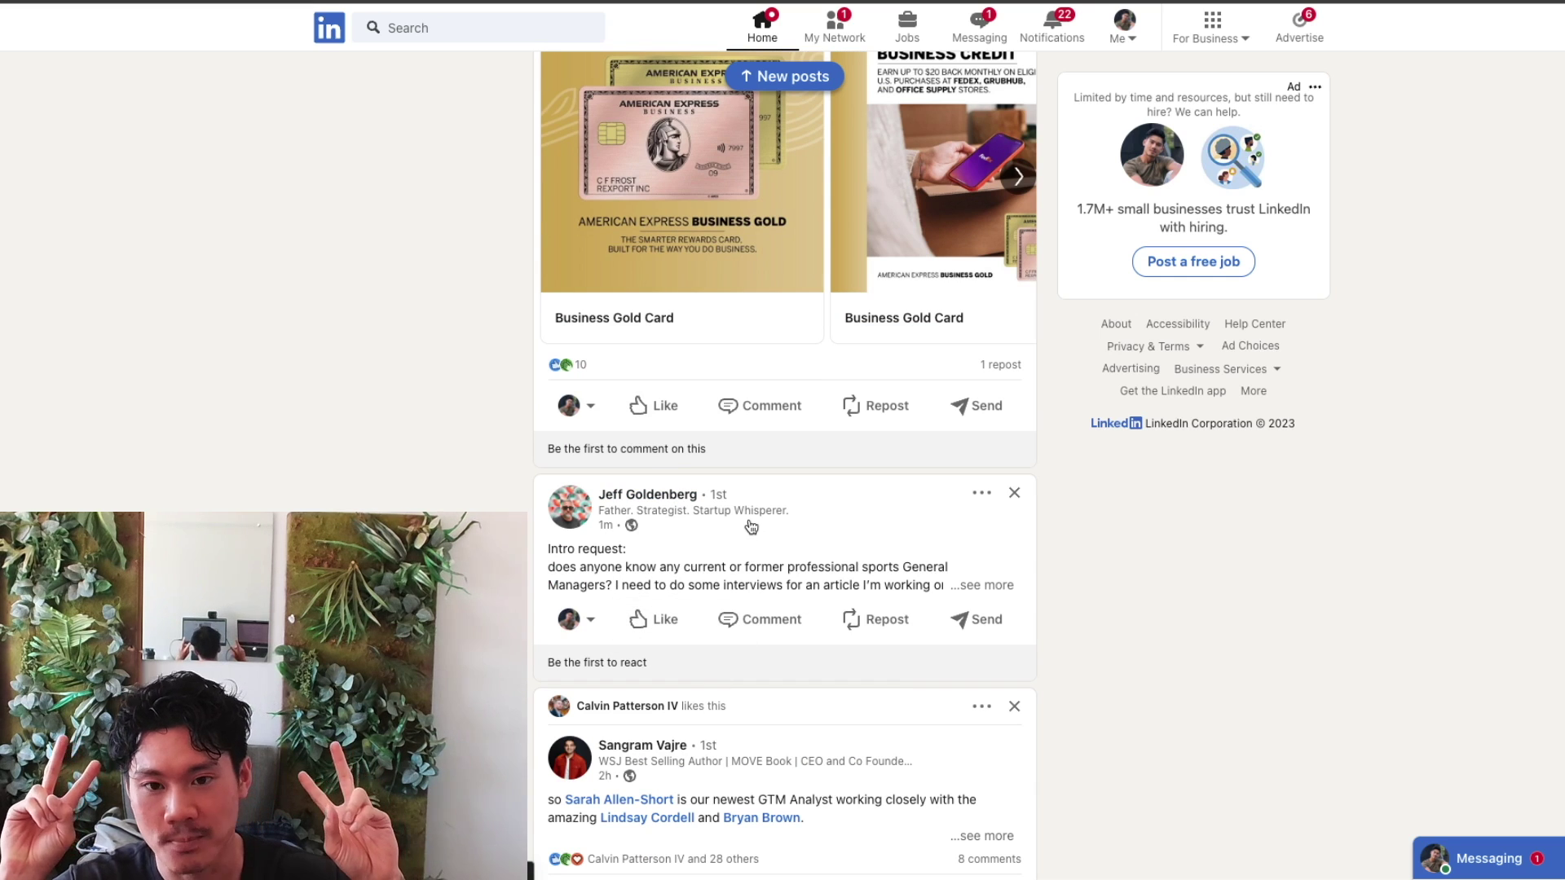
pyautogui.scroll(-2, 770, 554)
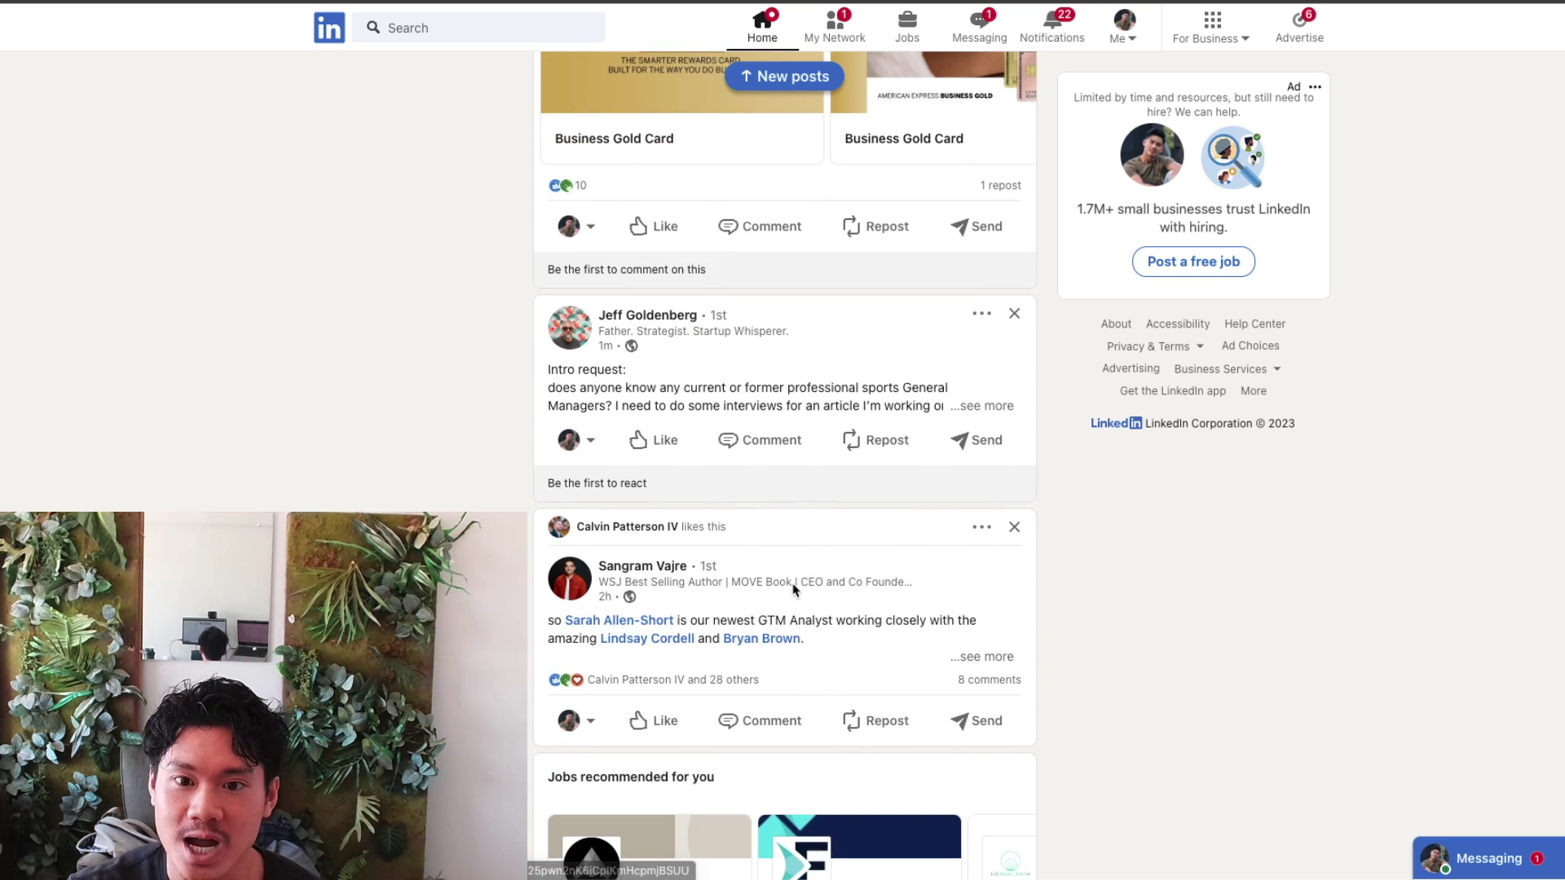
pyautogui.click(976, 659)
pyautogui.scroll(-2, 975, 657)
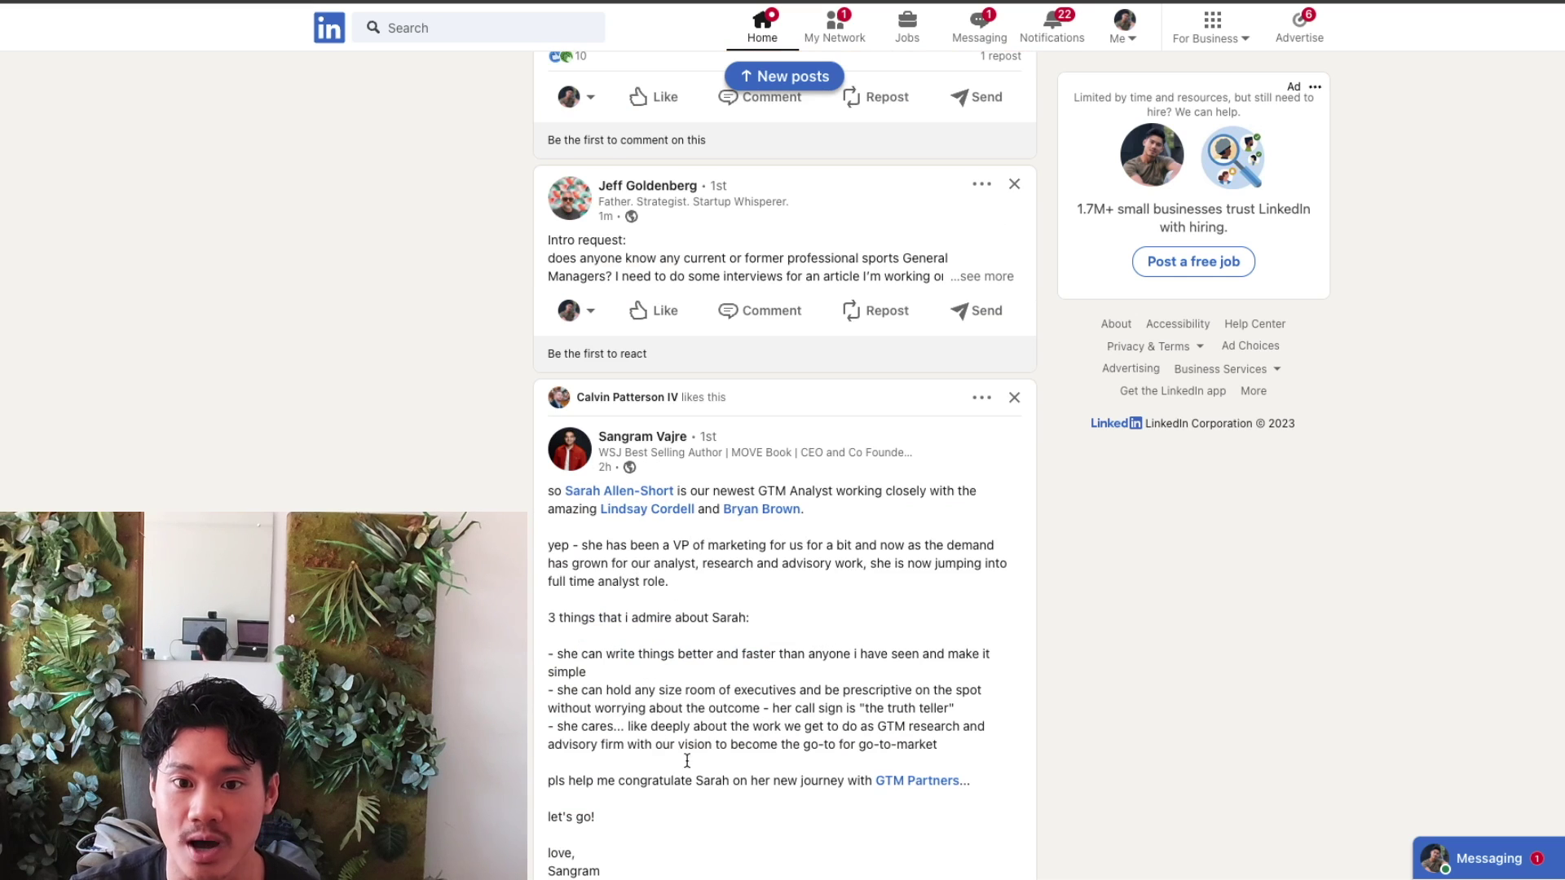
pyautogui.scroll(-2, 652, 534)
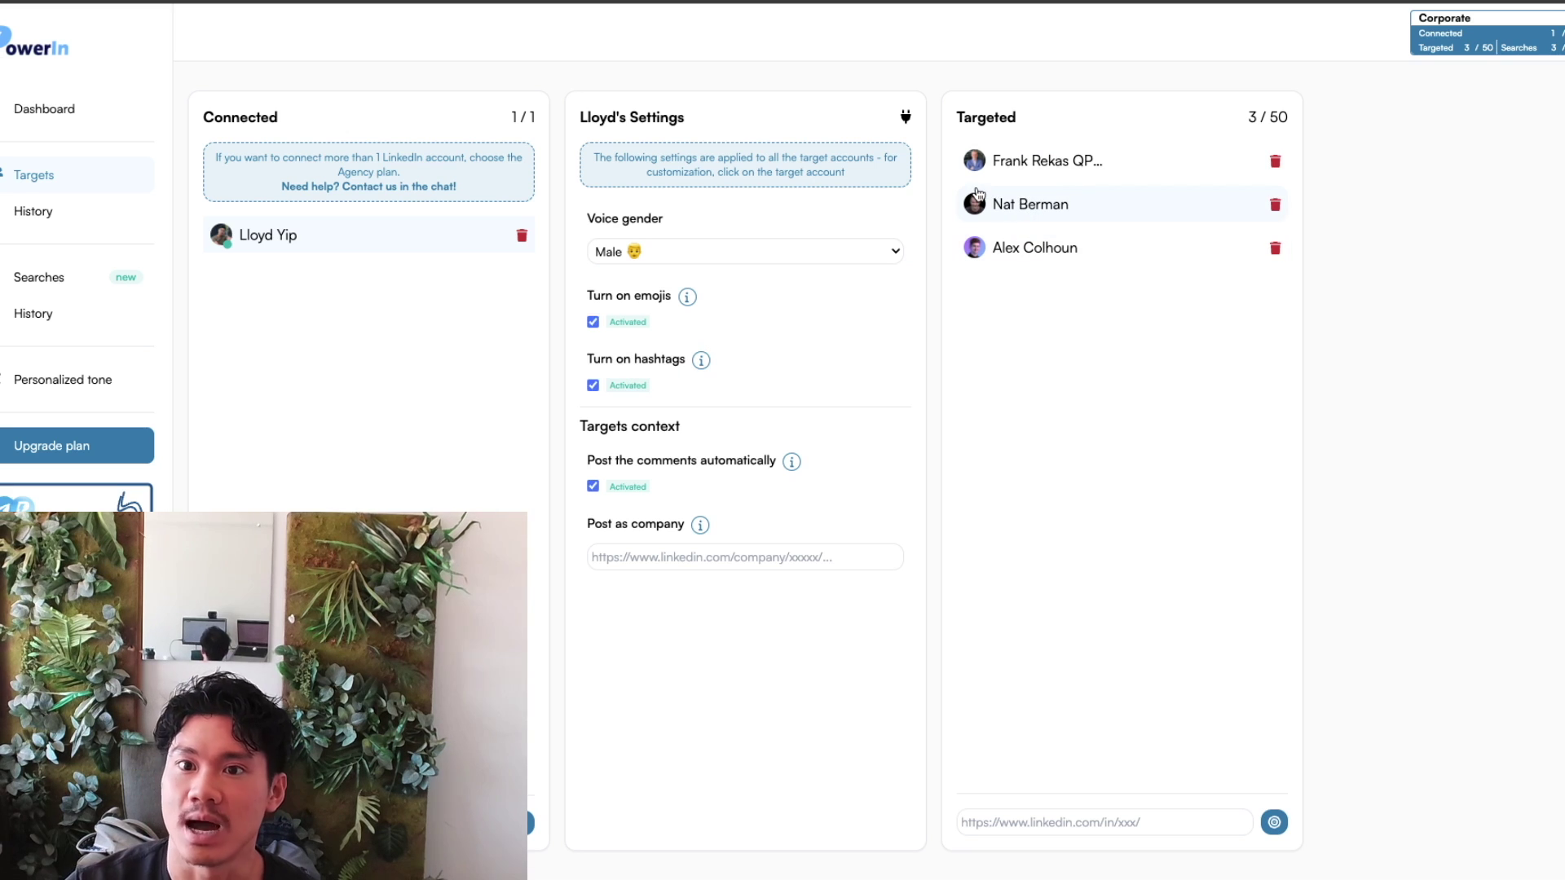
# - Switch to PowerIn and add the GTM Analyst post author's LinkedIn profile URL as a new target account
pyautogui.moveTo(979, 194)
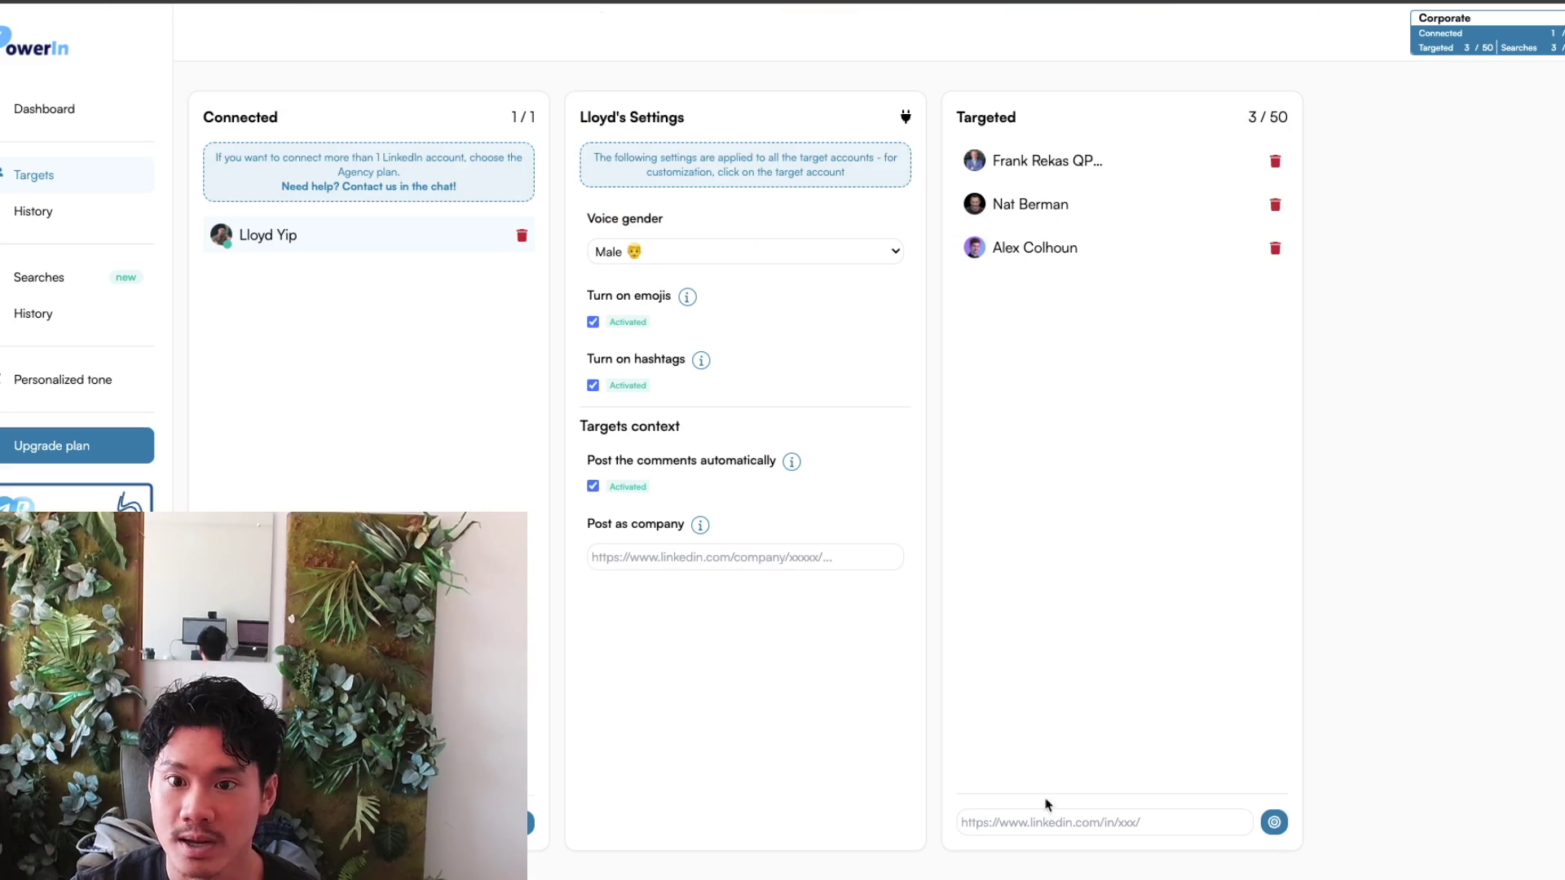
pyautogui.click(1051, 825)
pyautogui.press('Down')
pyautogui.press('Return')
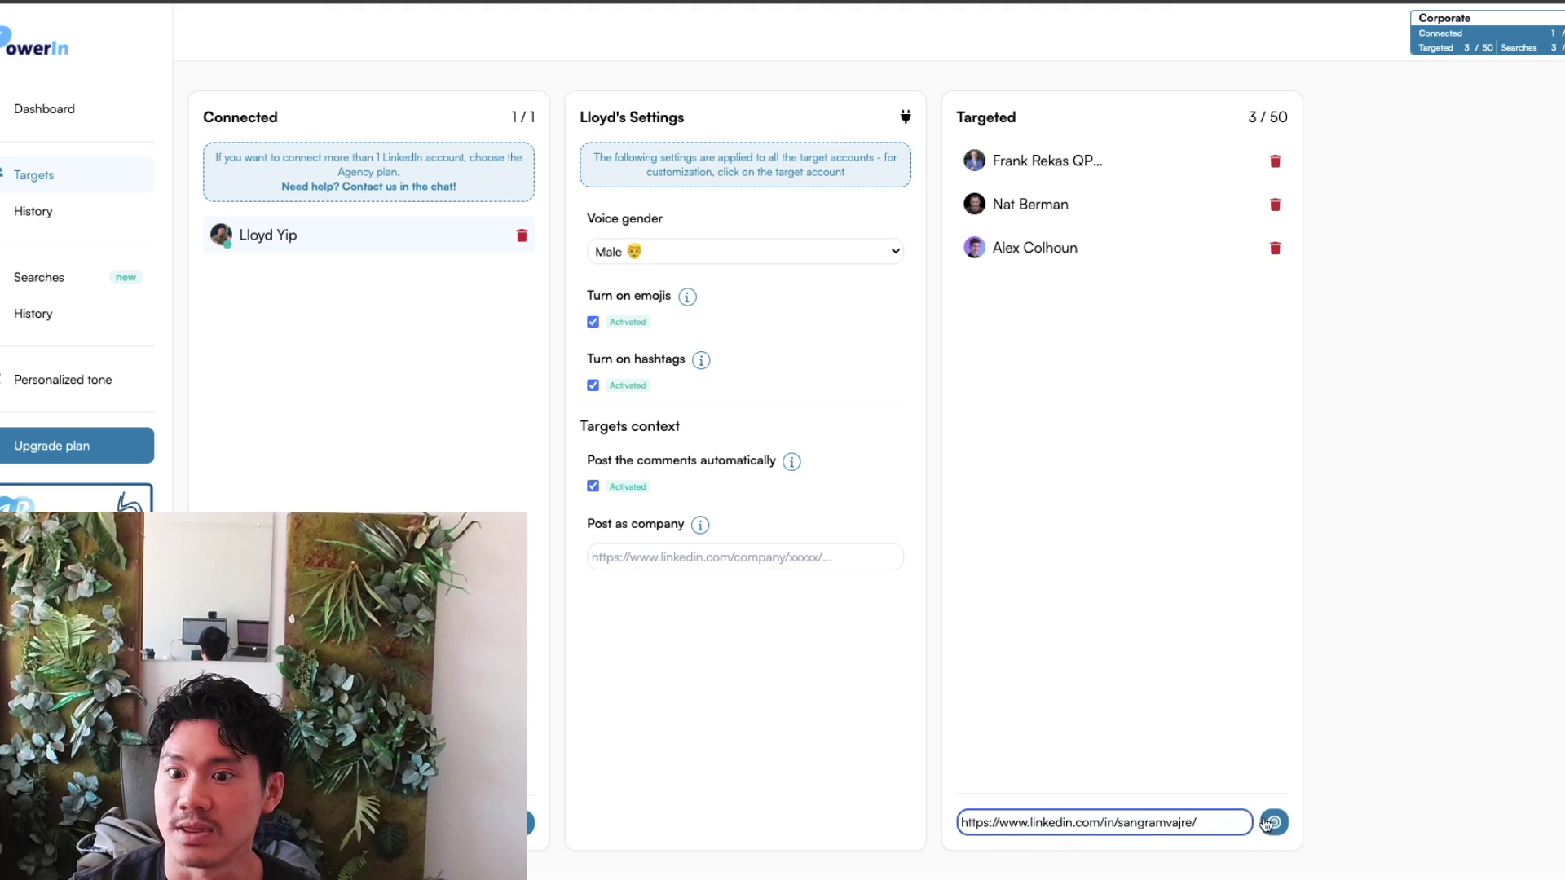
pyautogui.click(1274, 821)
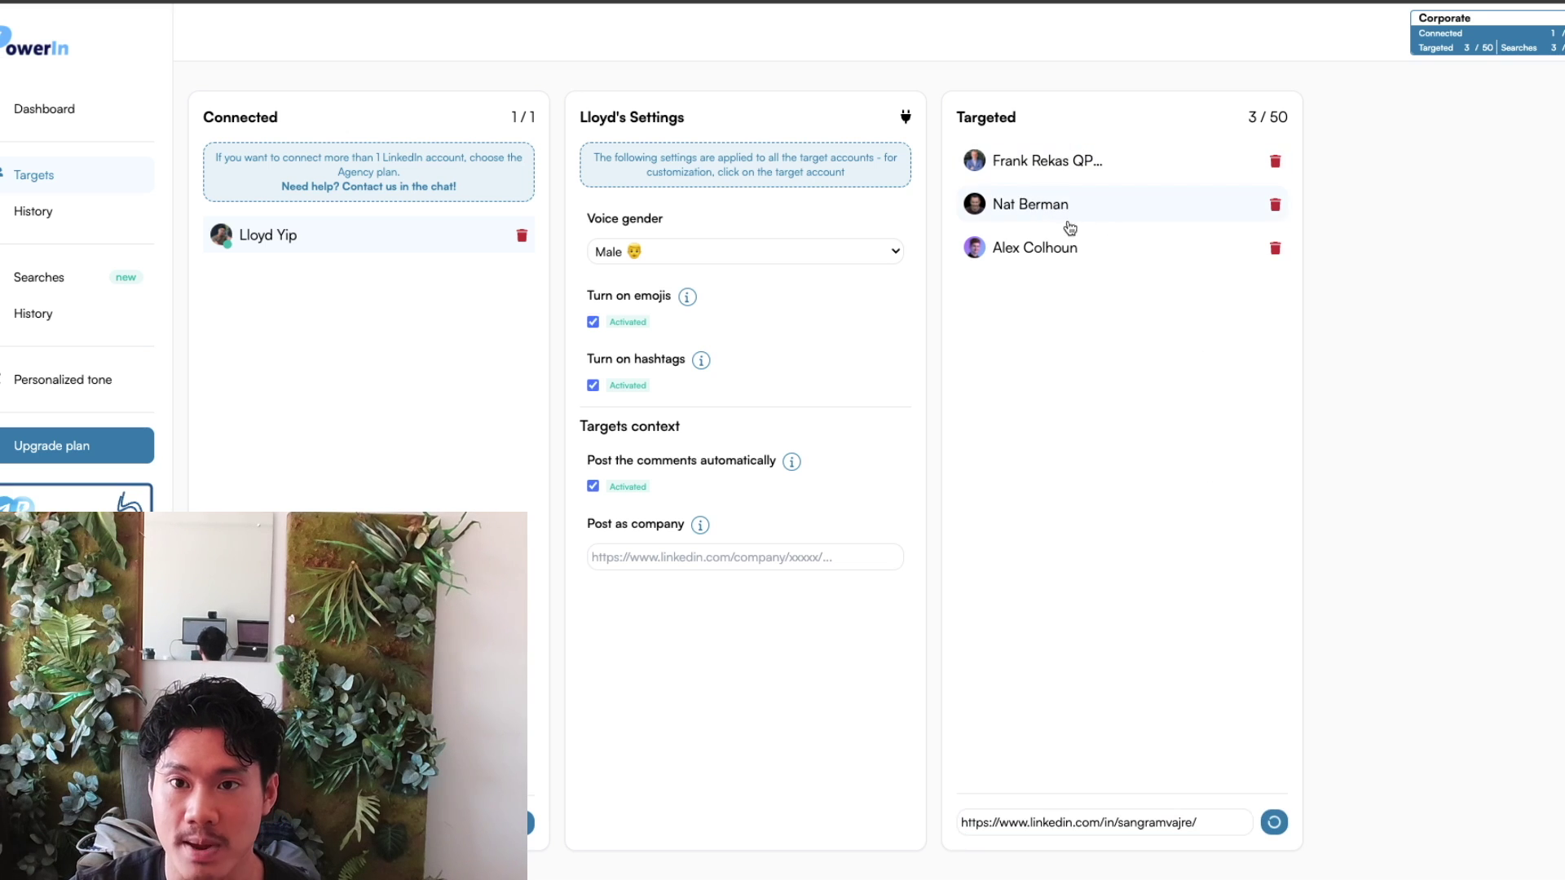
pyautogui.moveTo(1052, 216)
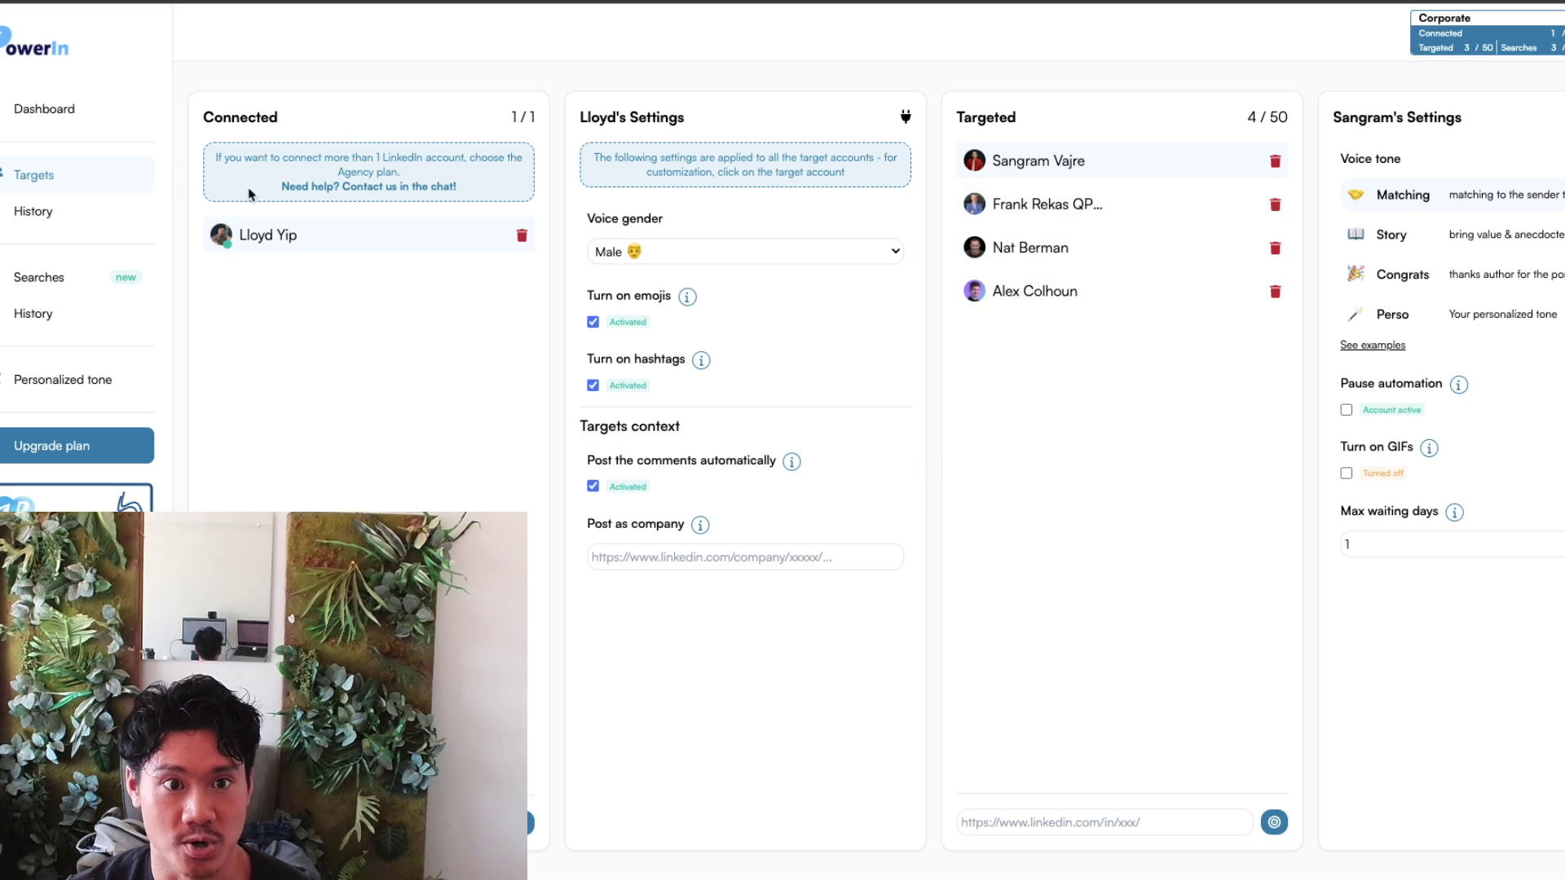
# - View PowerIn's keyword searches, then switch to LinkedIn, search for "lead generation" and browse the results
pyautogui.click(39, 285)
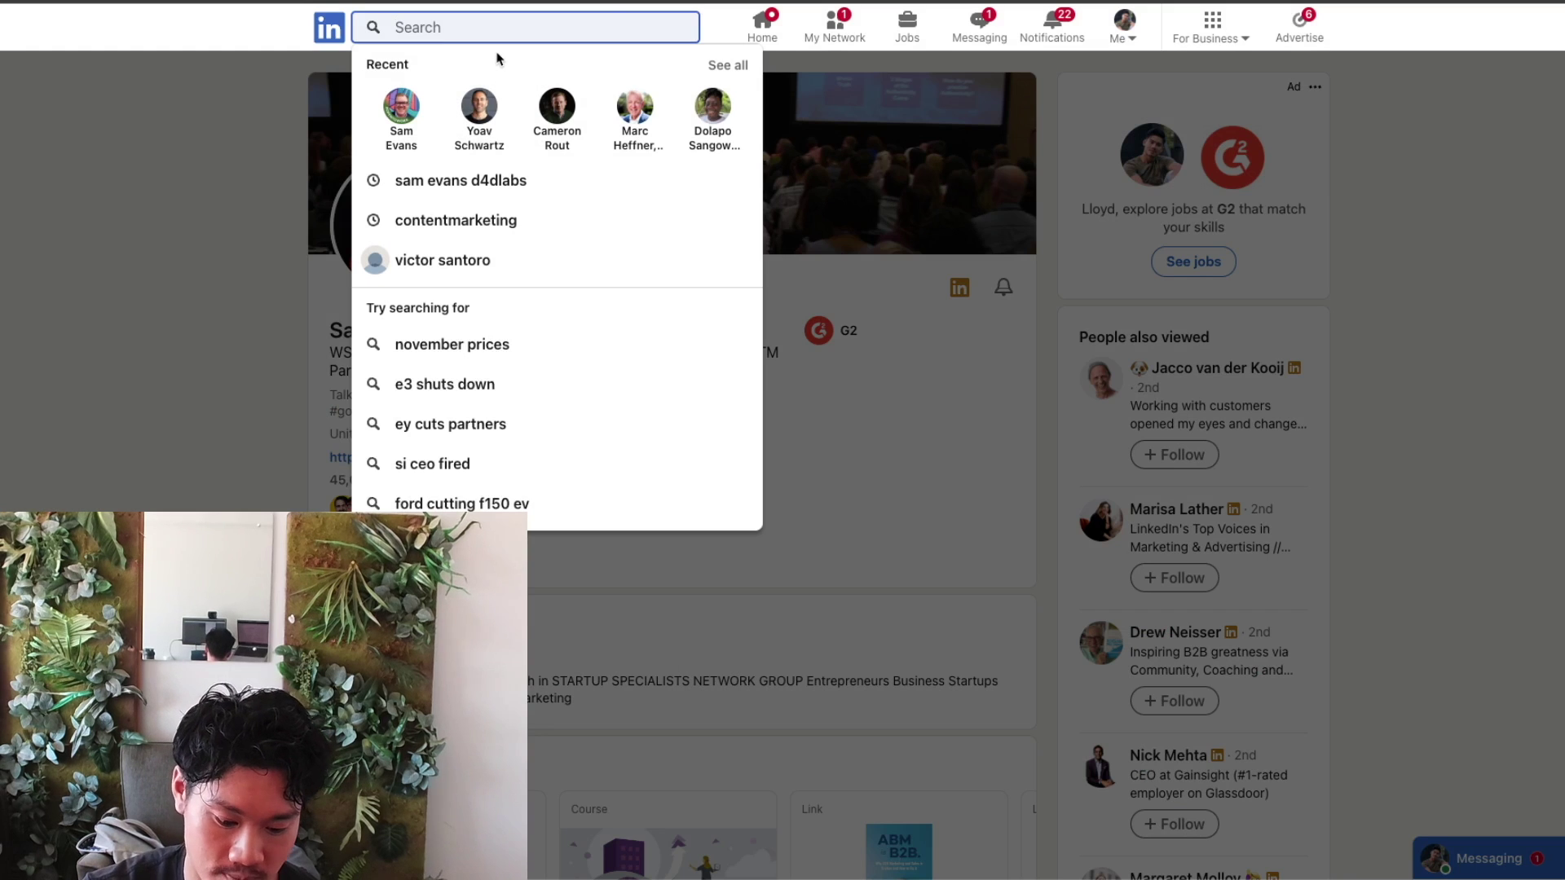
pyautogui.write('lead generation')
pyautogui.press('Return')
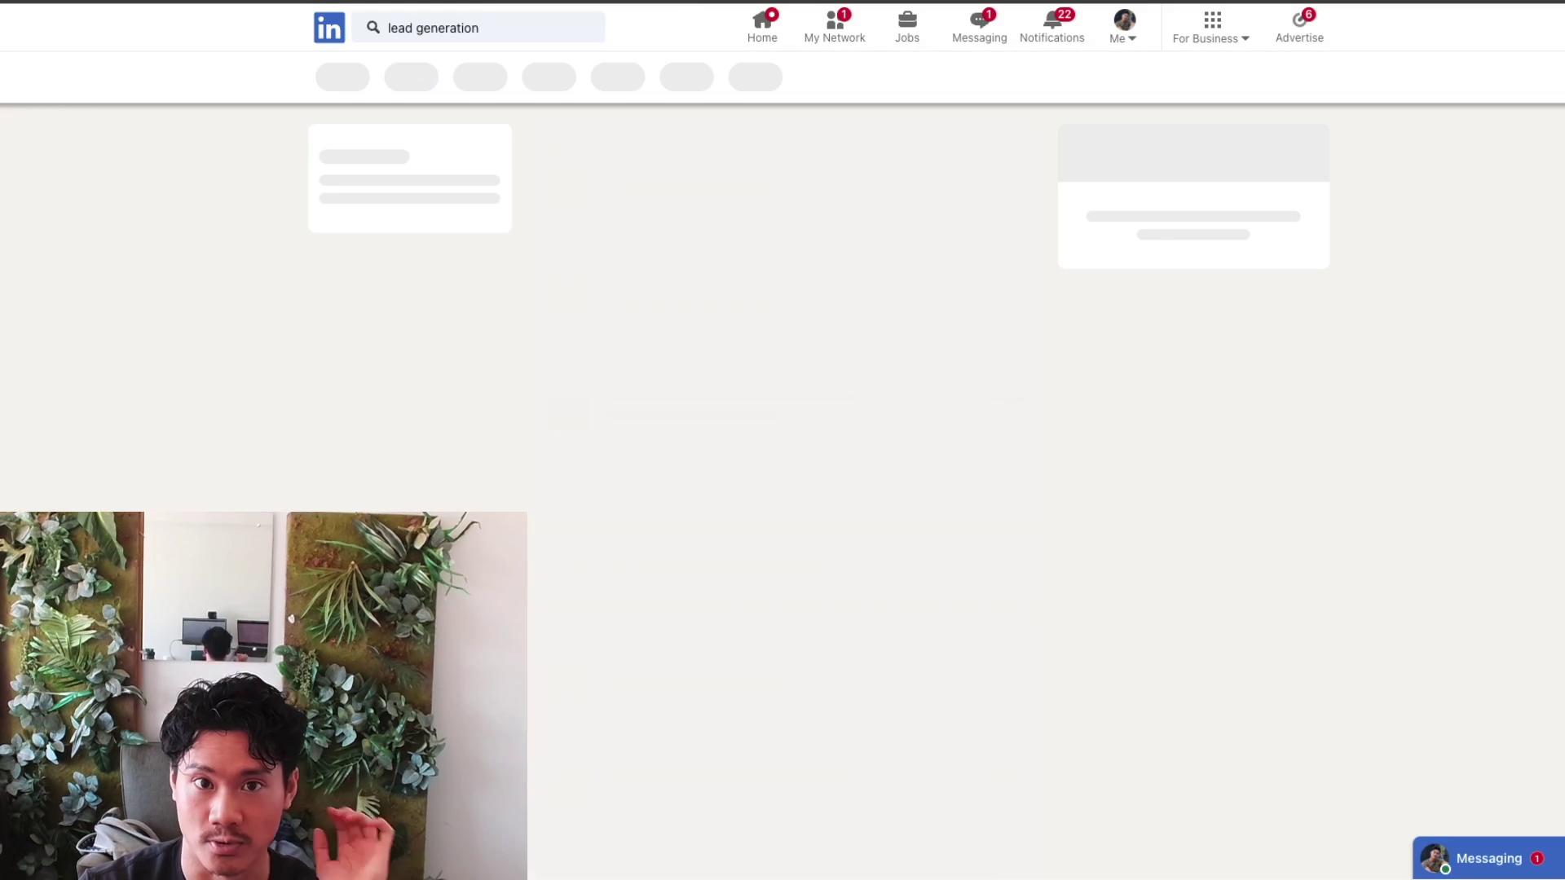
pyautogui.click(562, 76)
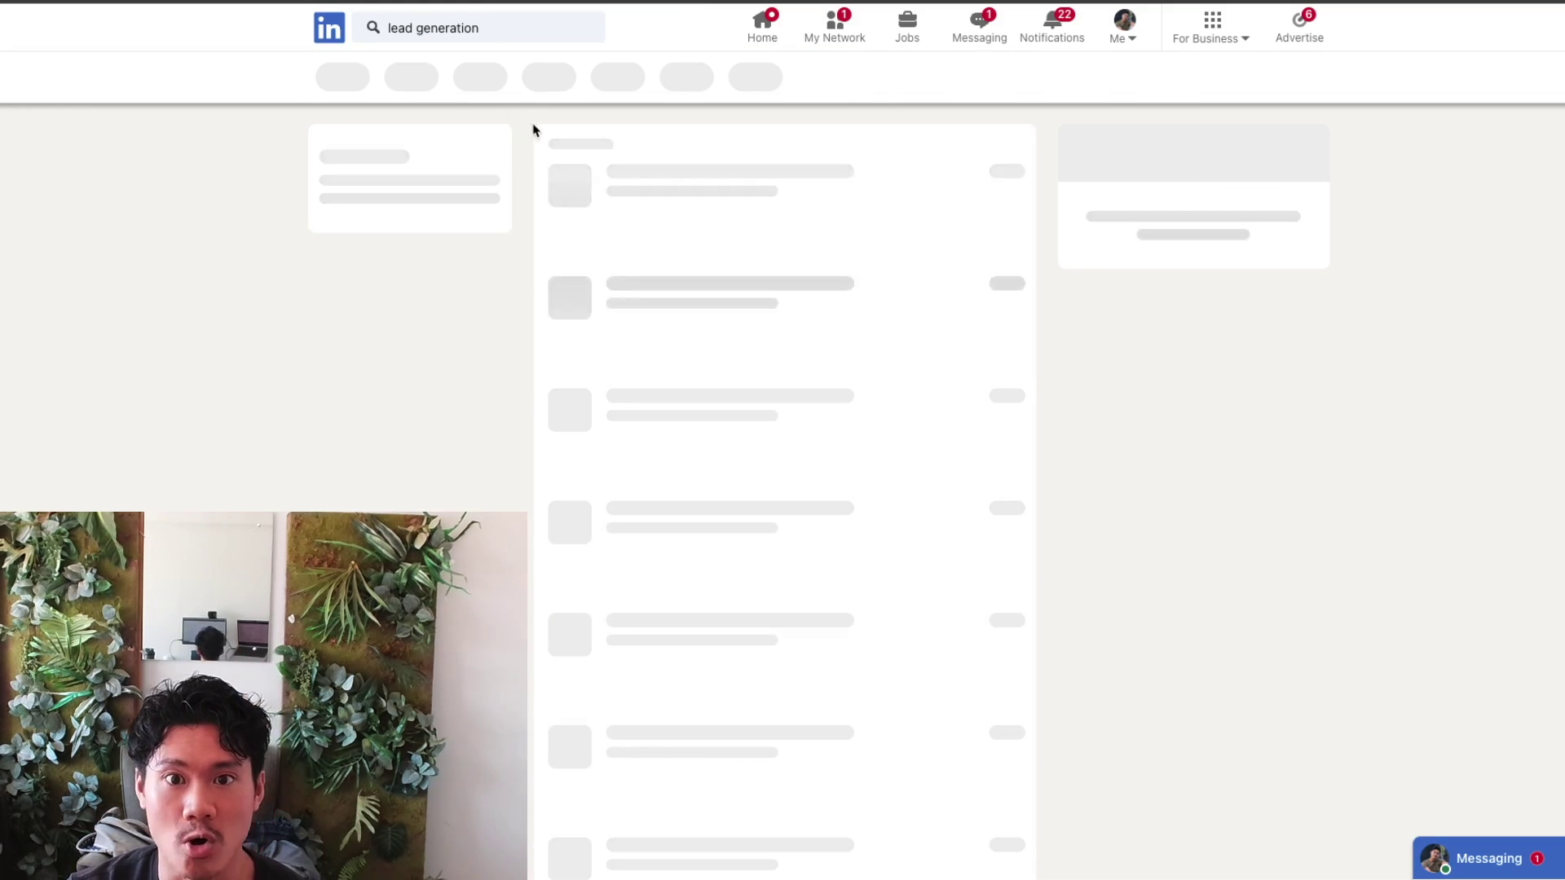
pyautogui.scroll(-2, 490, 282)
pyautogui.scroll(-18, 490, 283)
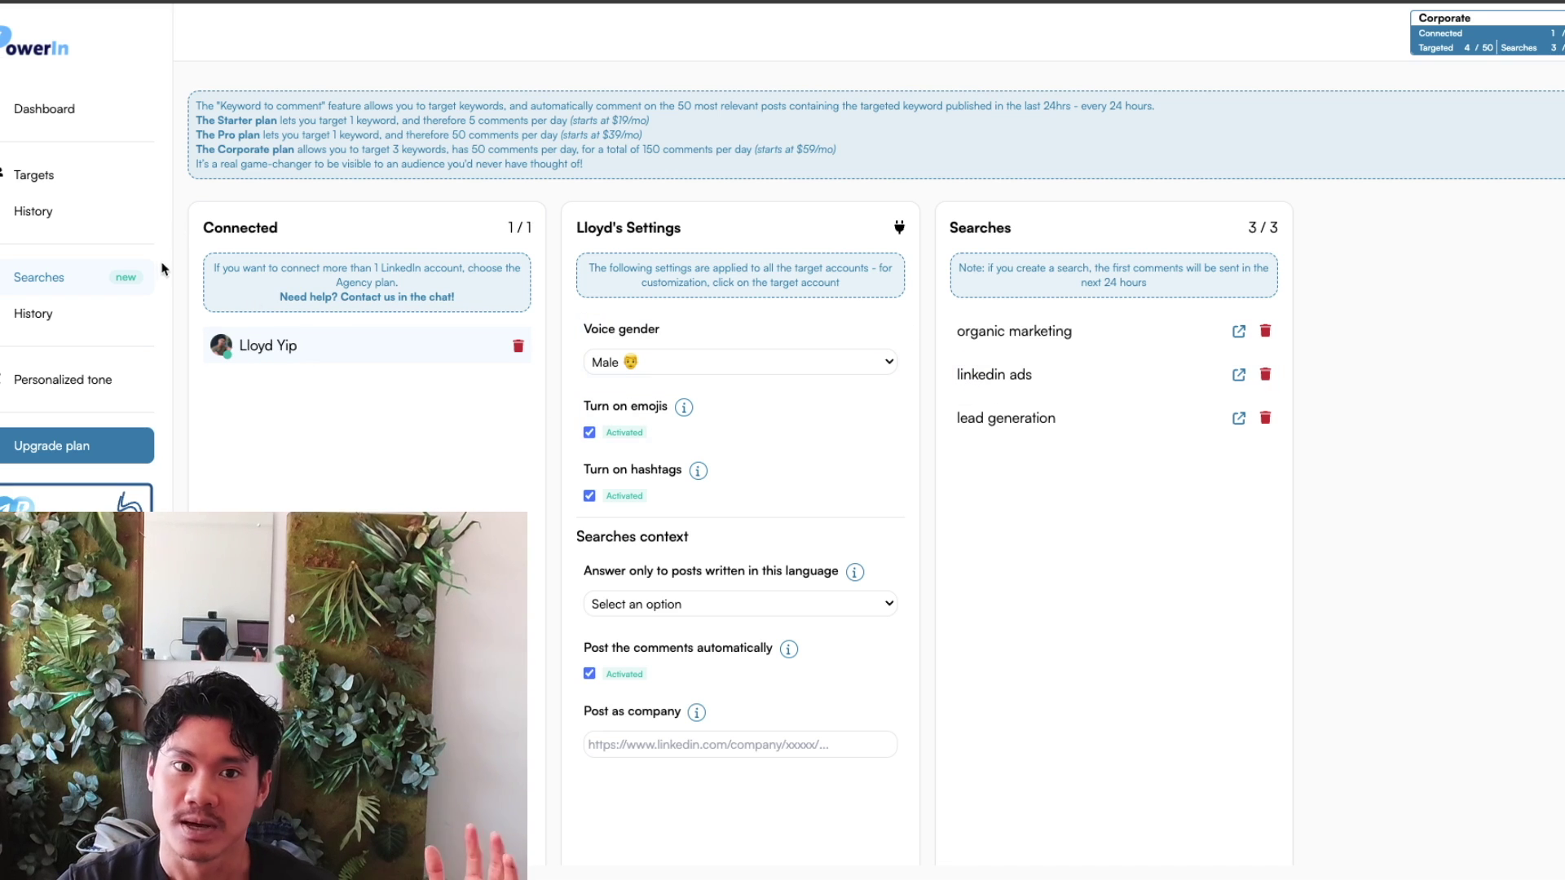
# - Review PowerIn's target comment history and read the LinkedIn post about a client's question behind the "Absolutely spot on!" comment
pyautogui.click(56, 217)
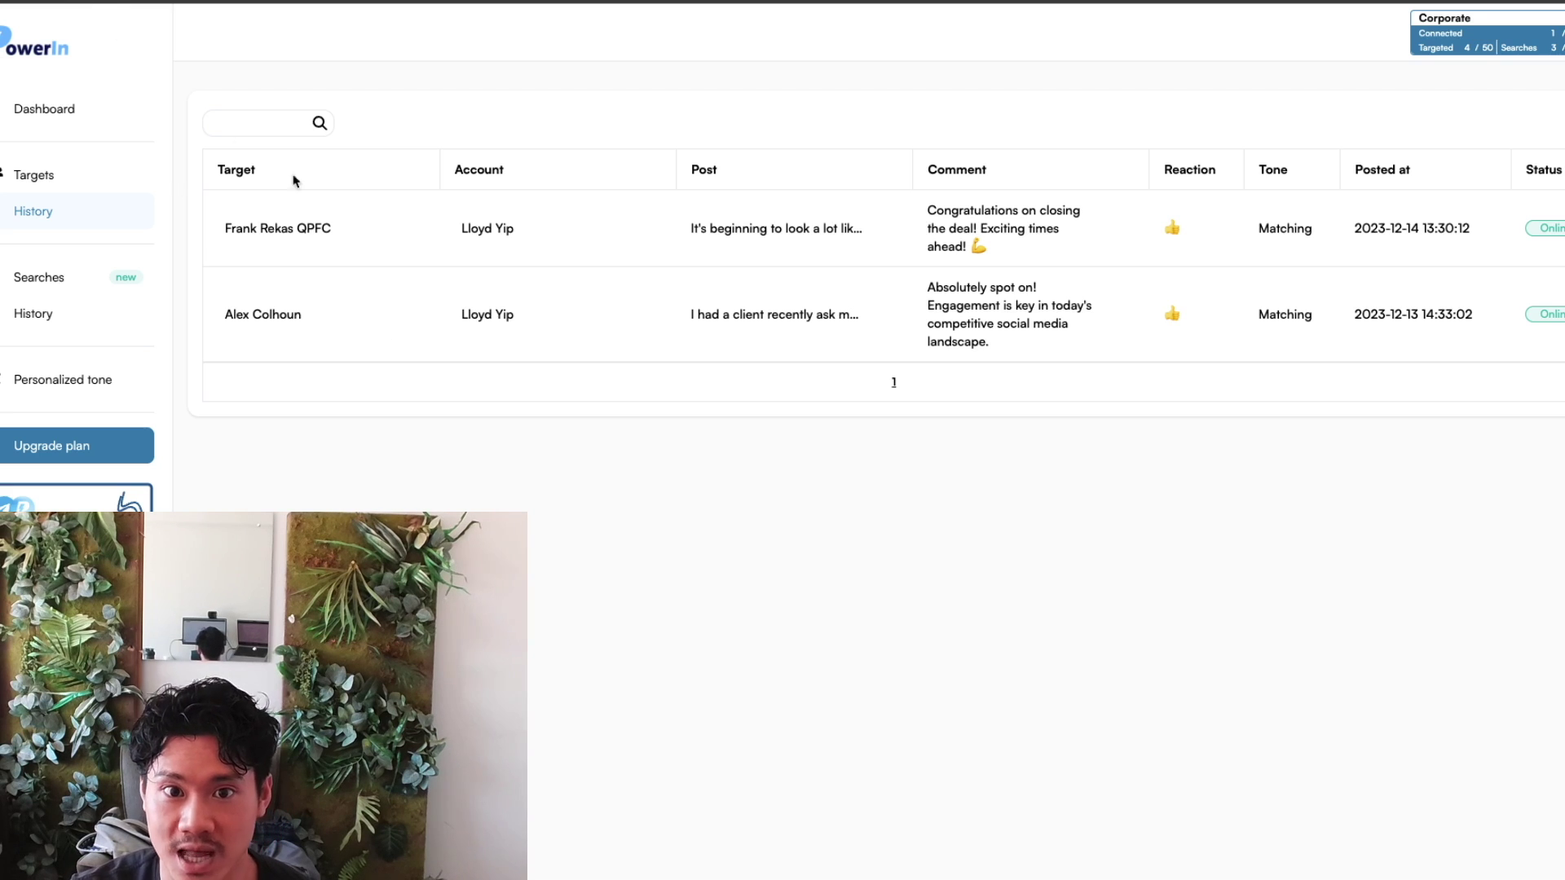
pyautogui.click(1001, 326)
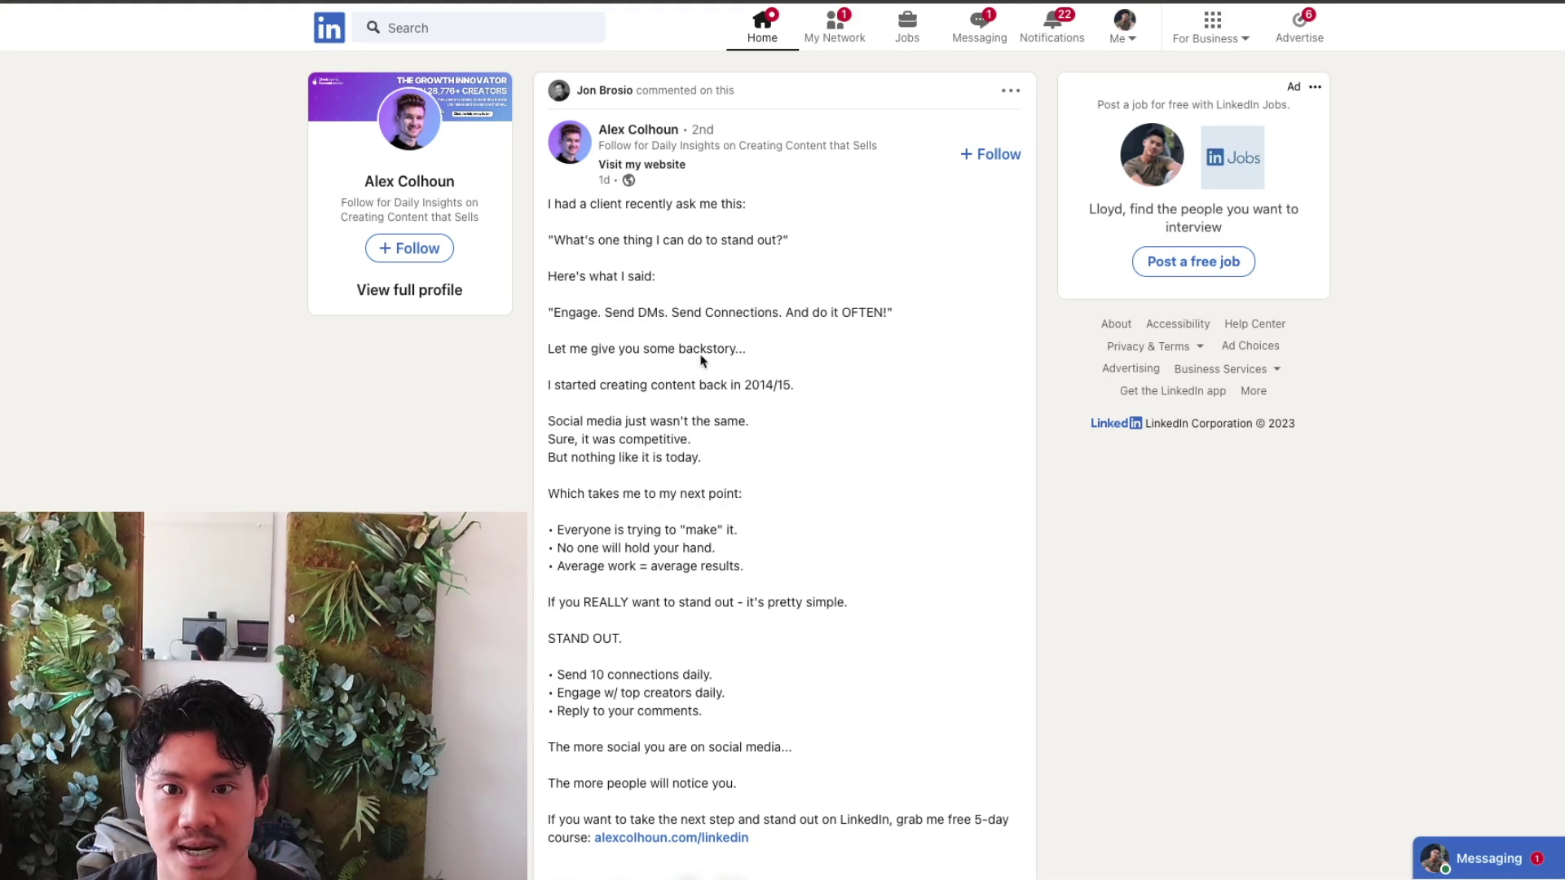
pyautogui.moveTo(837, 312); pyautogui.dragTo(919, 320)
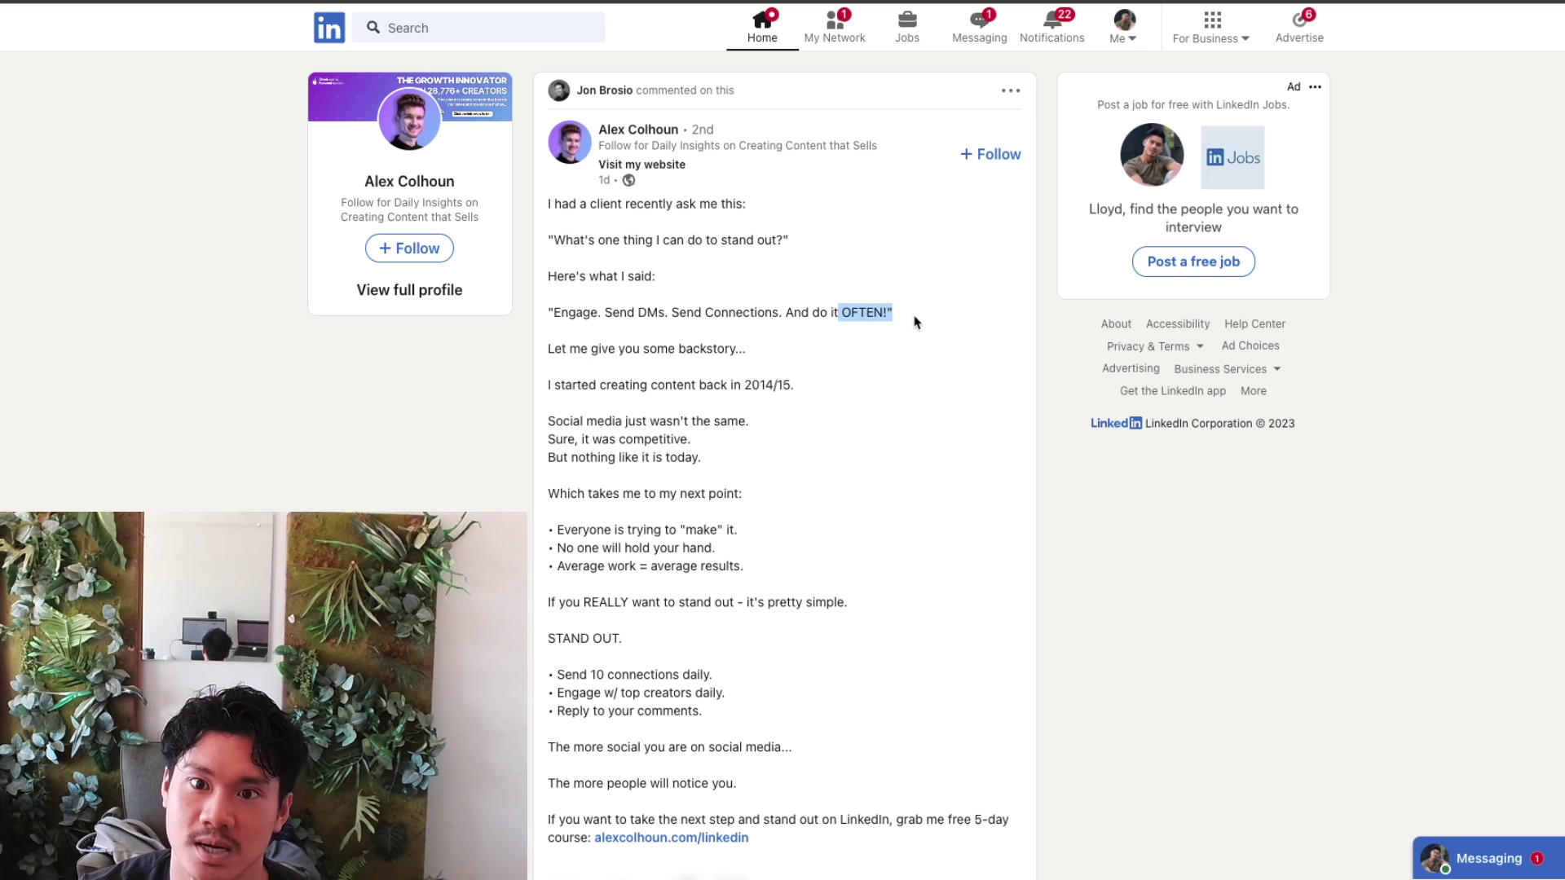
pyautogui.click(864, 449)
pyautogui.scroll(-1, 867, 446)
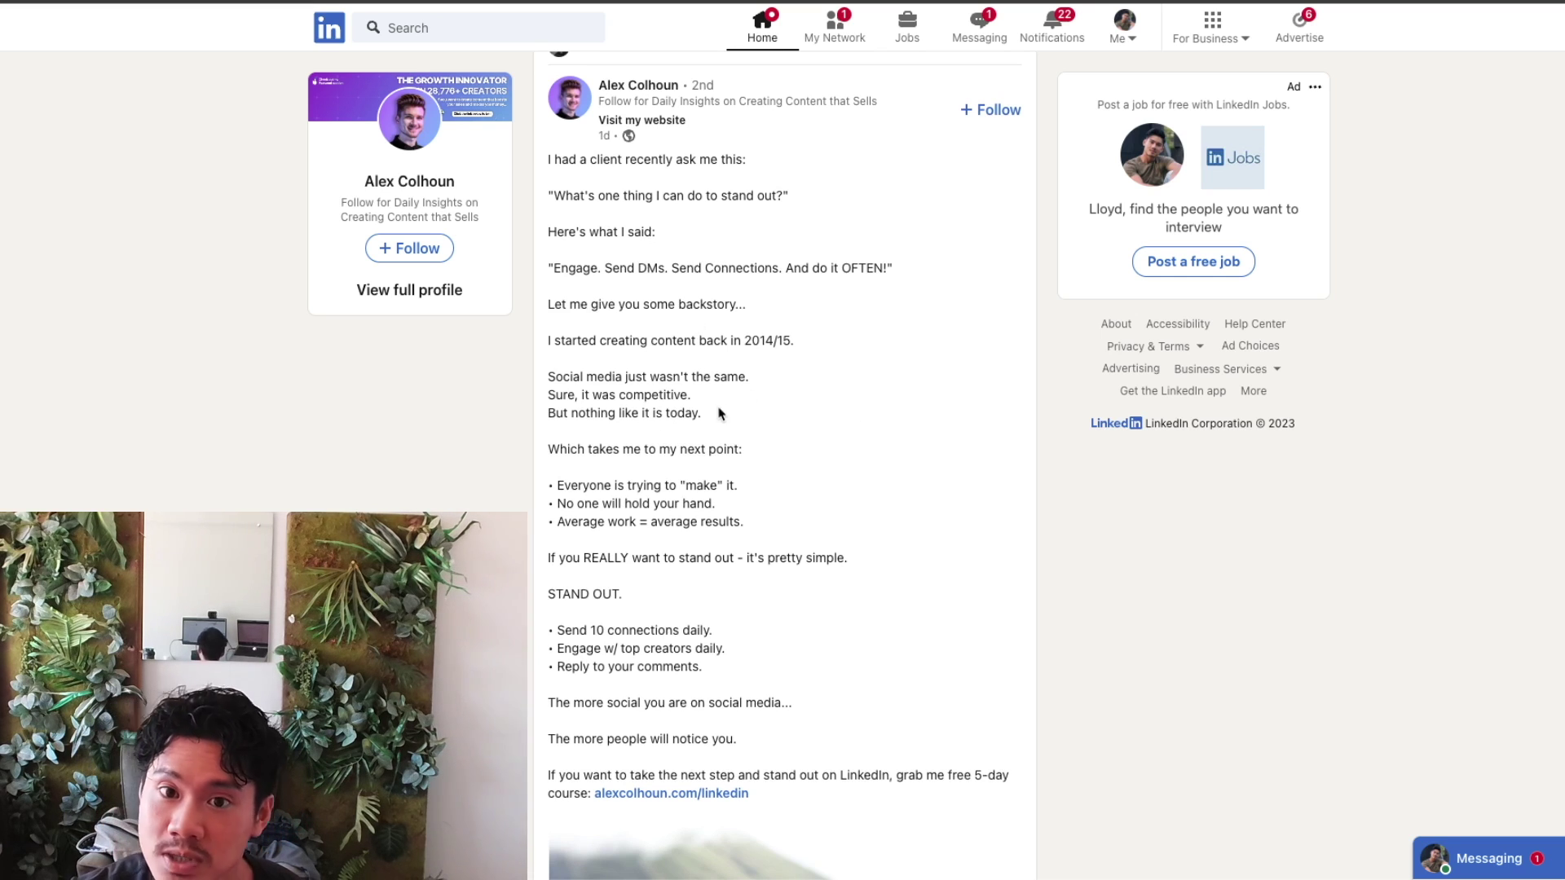
# - Read the rest of the post about standing out and highlight the full "Absolutely spot on!" comment beneath it
pyautogui.scroll(-2, 708, 396)
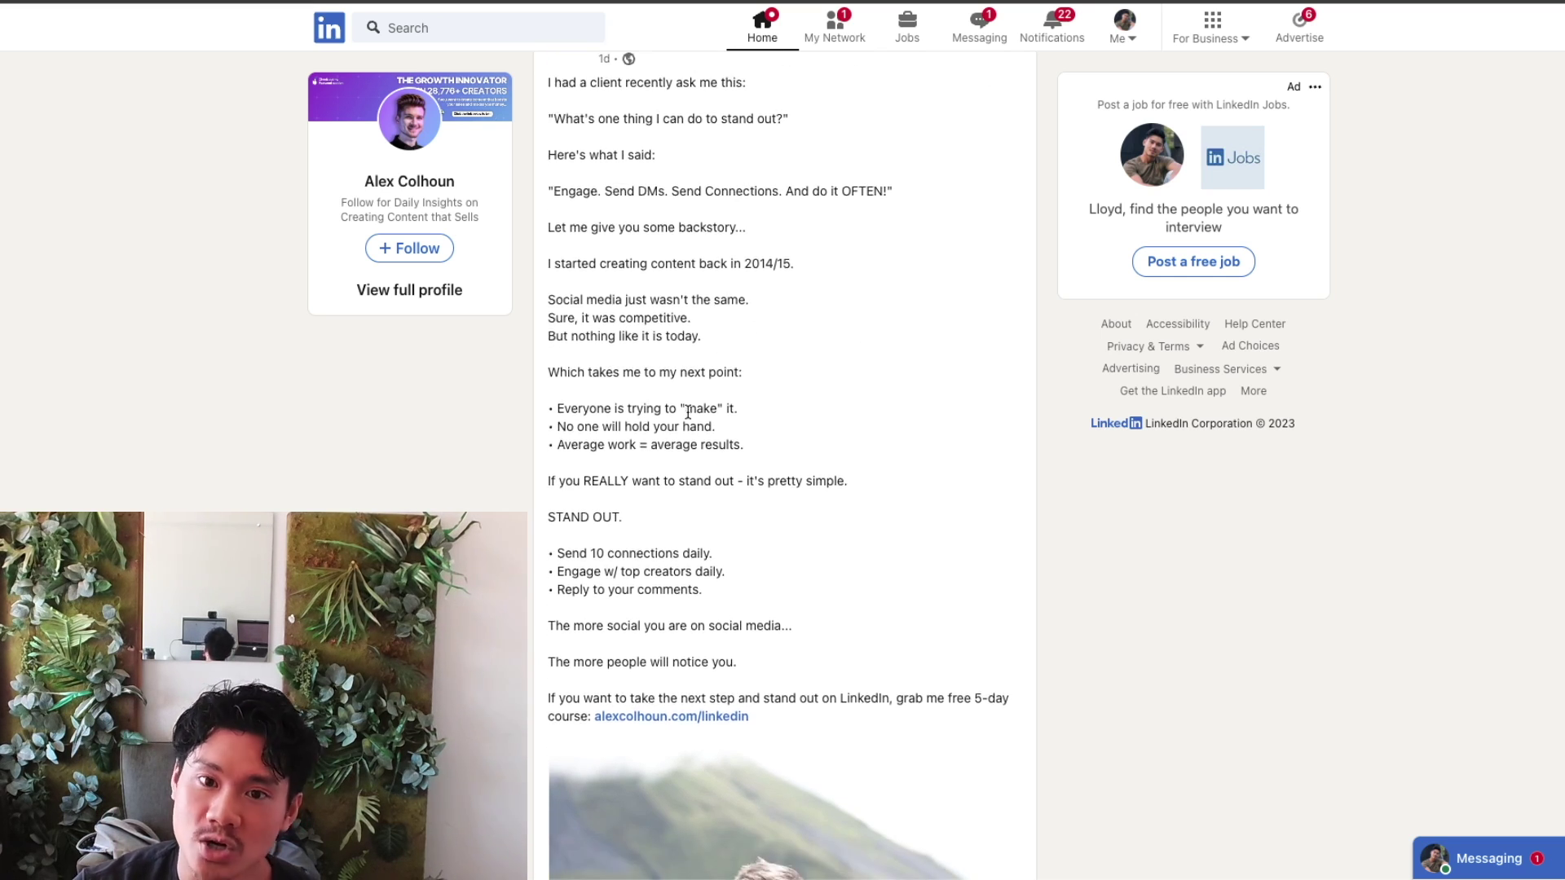
pyautogui.scroll(-3, 652, 367)
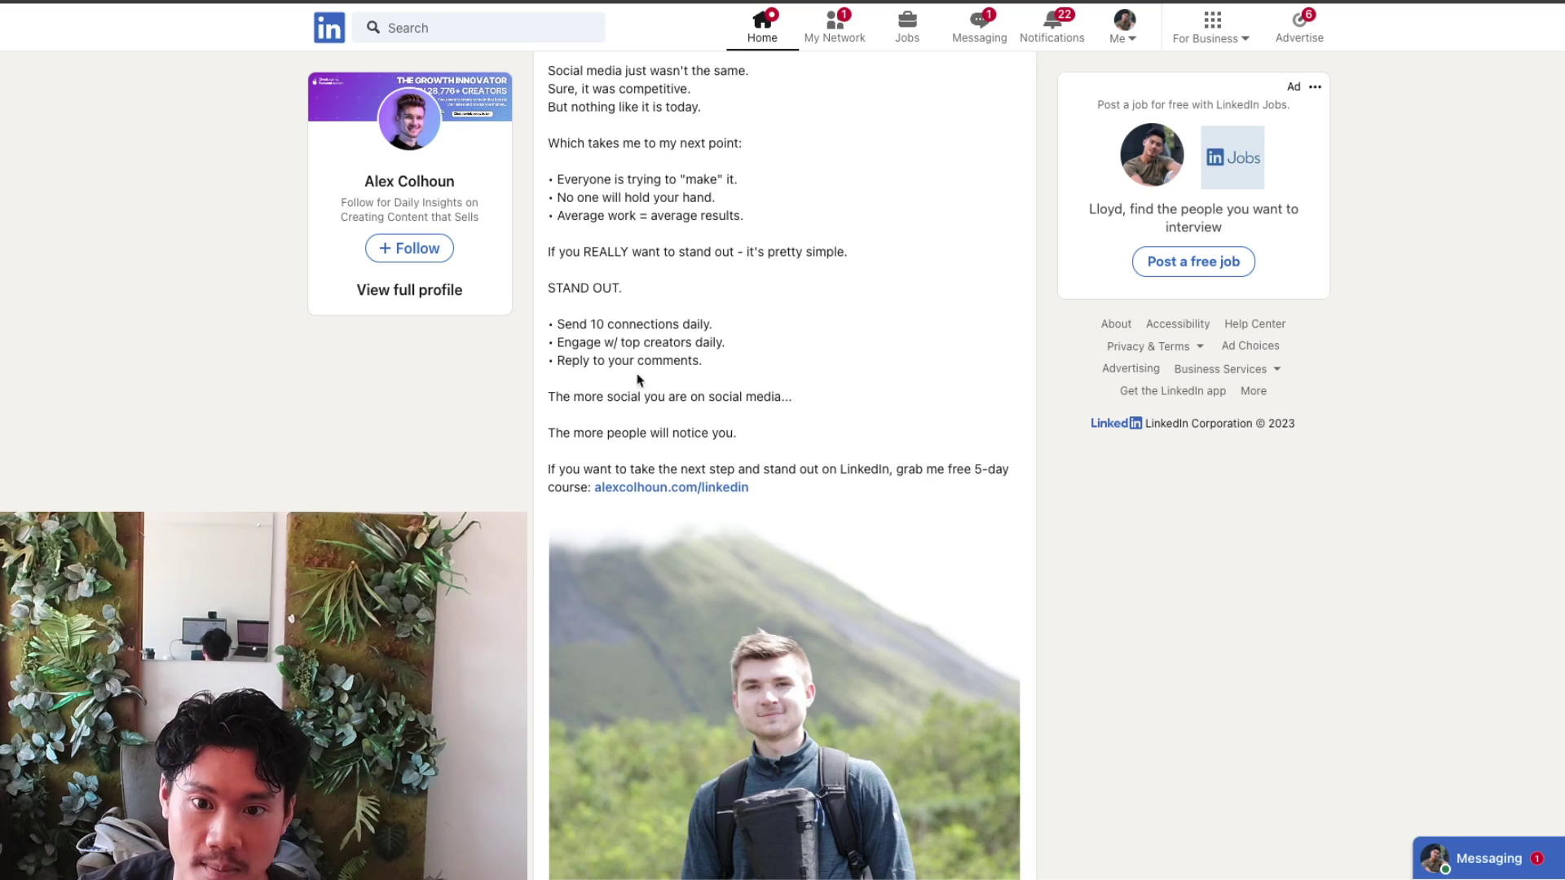
pyautogui.scroll(-7, 656, 365)
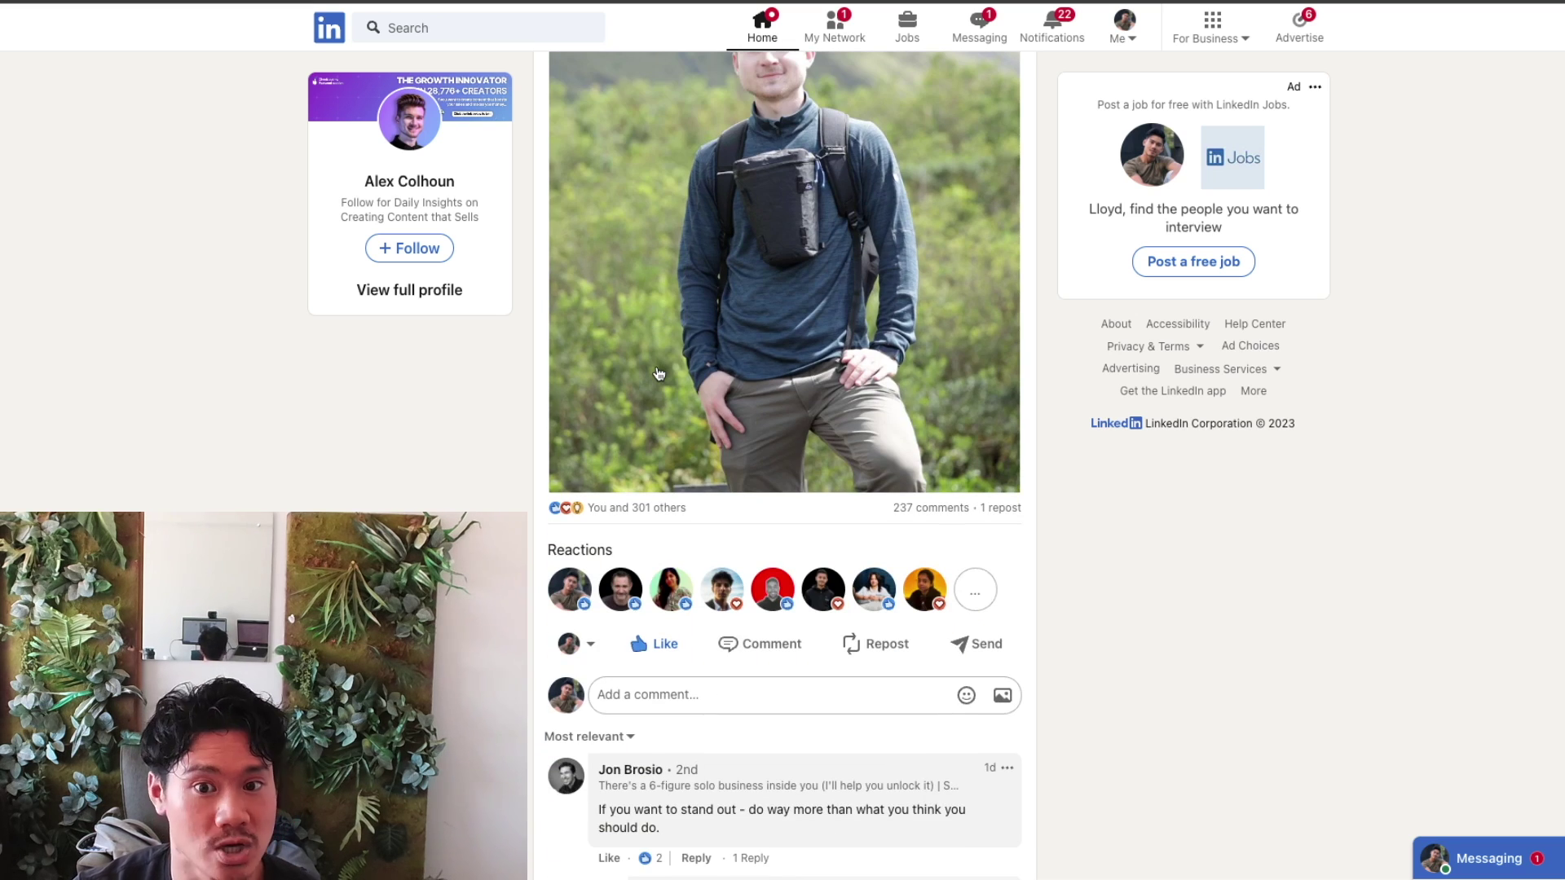
pyautogui.scroll(-3, 665, 398)
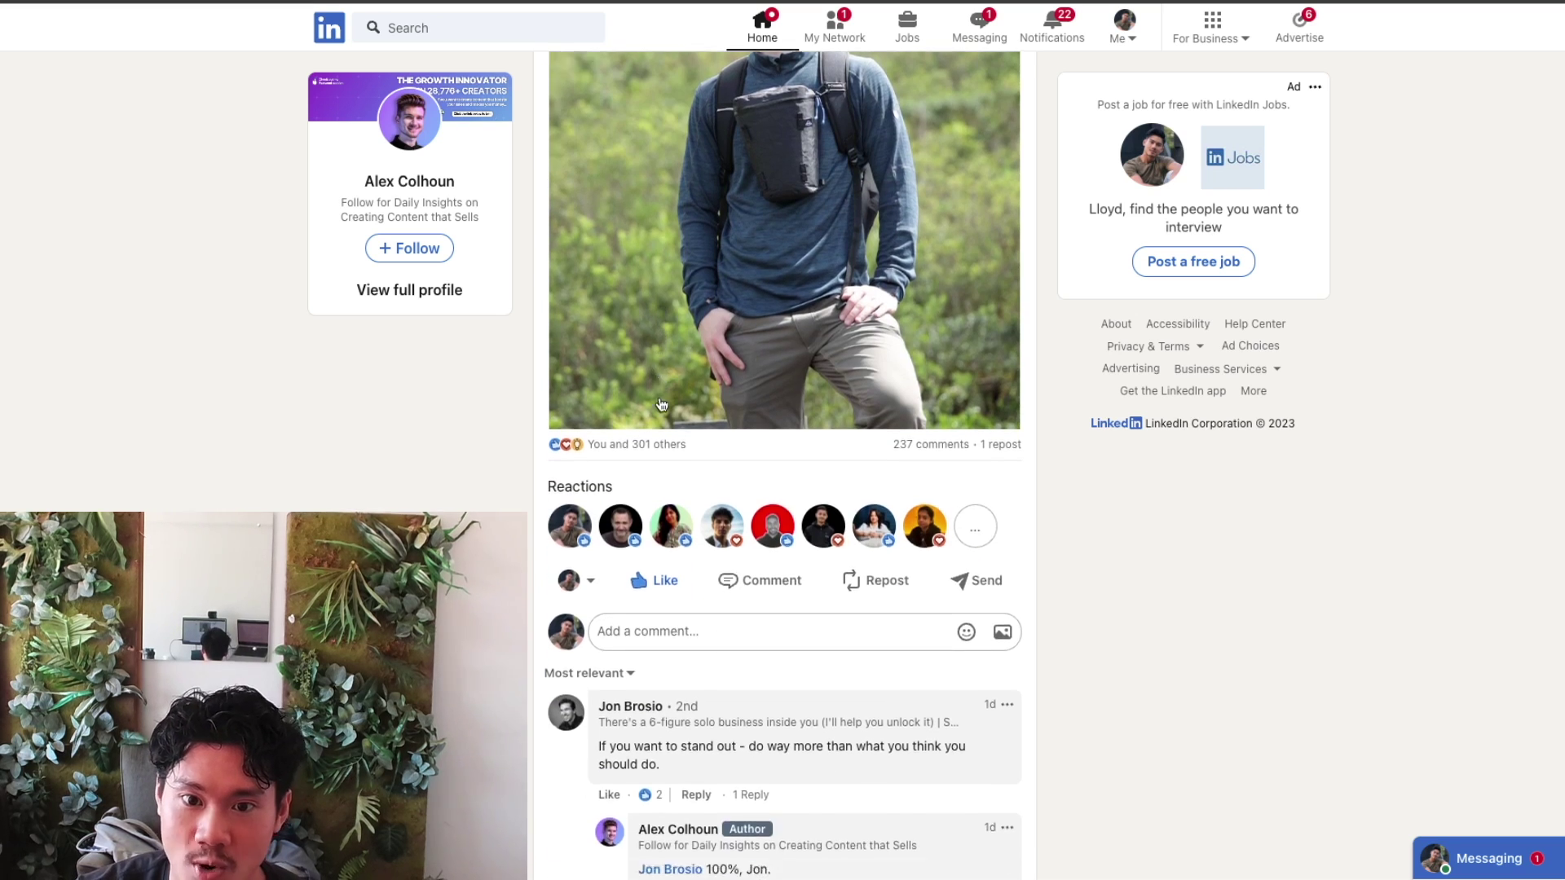
pyautogui.scroll(-3, 690, 334)
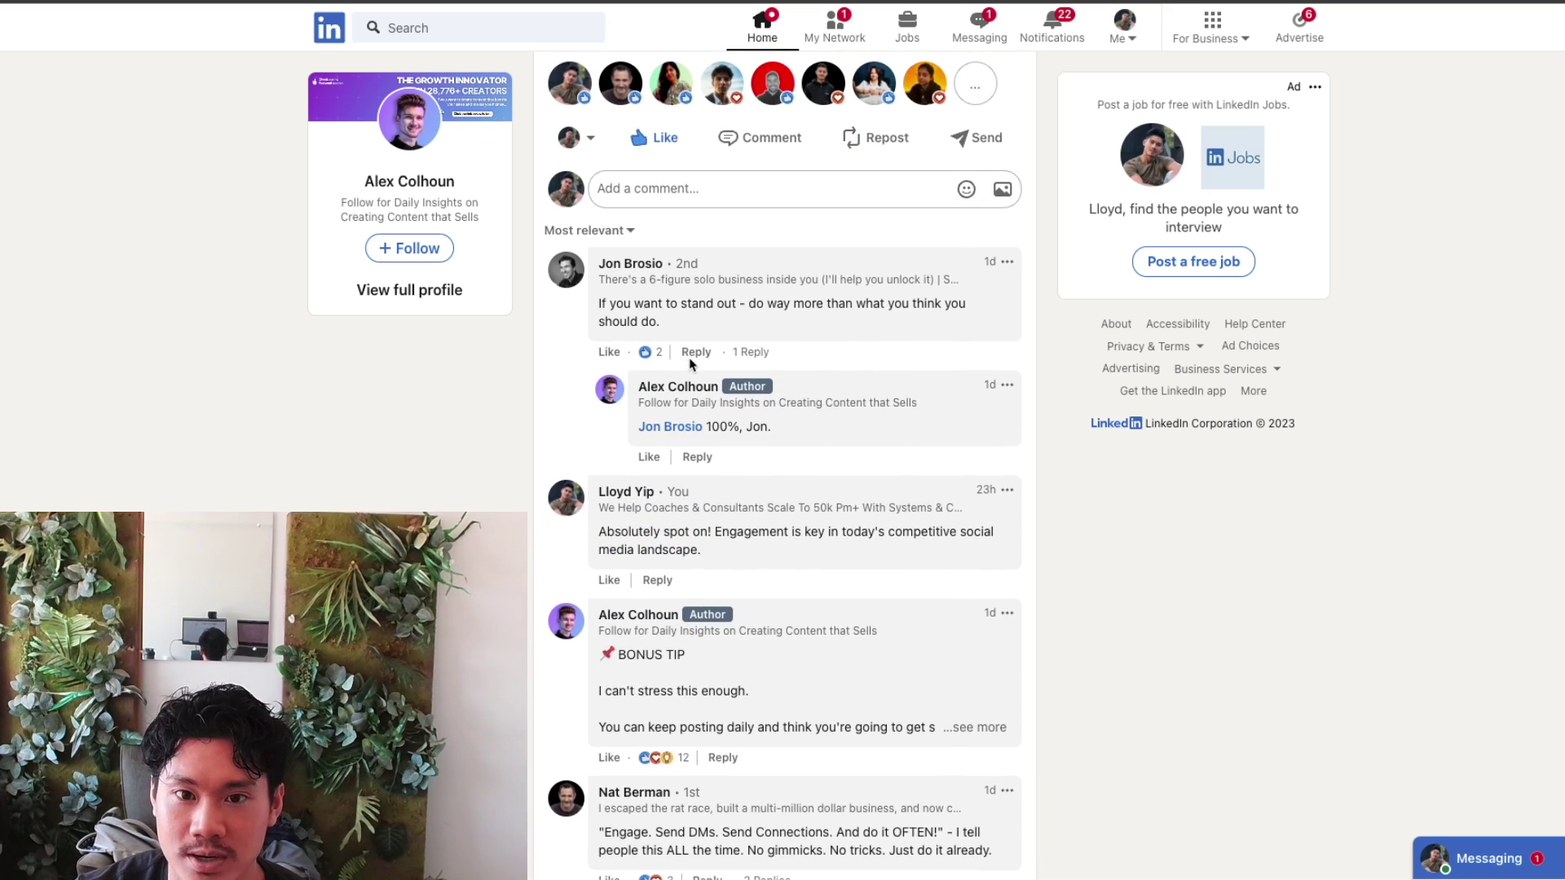
pyautogui.moveTo(731, 560); pyautogui.dragTo(584, 541)
pyautogui.click(582, 545)
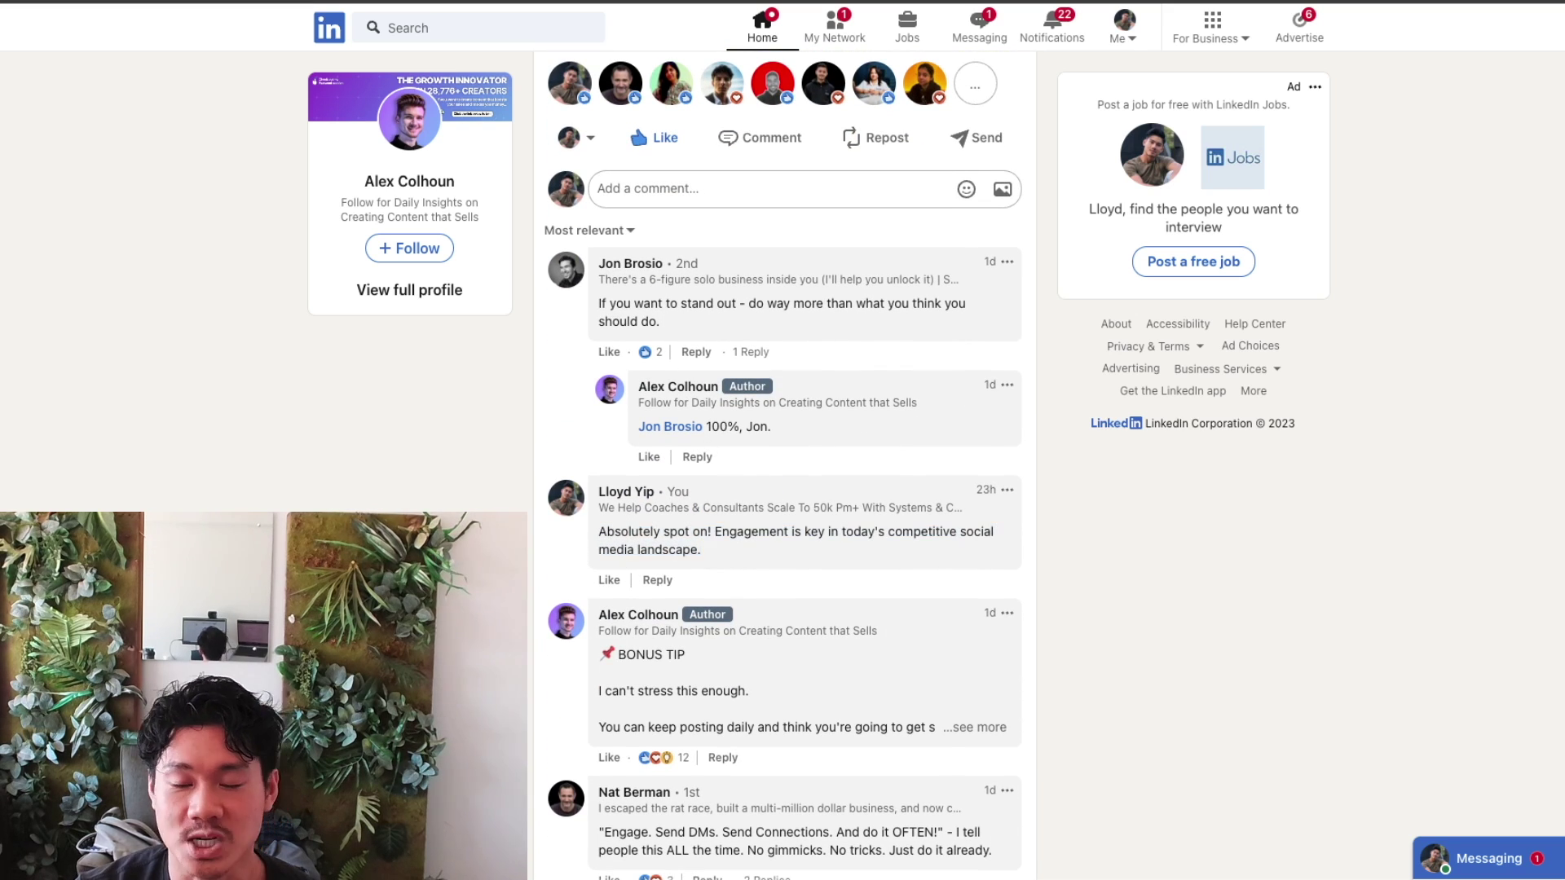
pyautogui.tripleClick(733, 559)
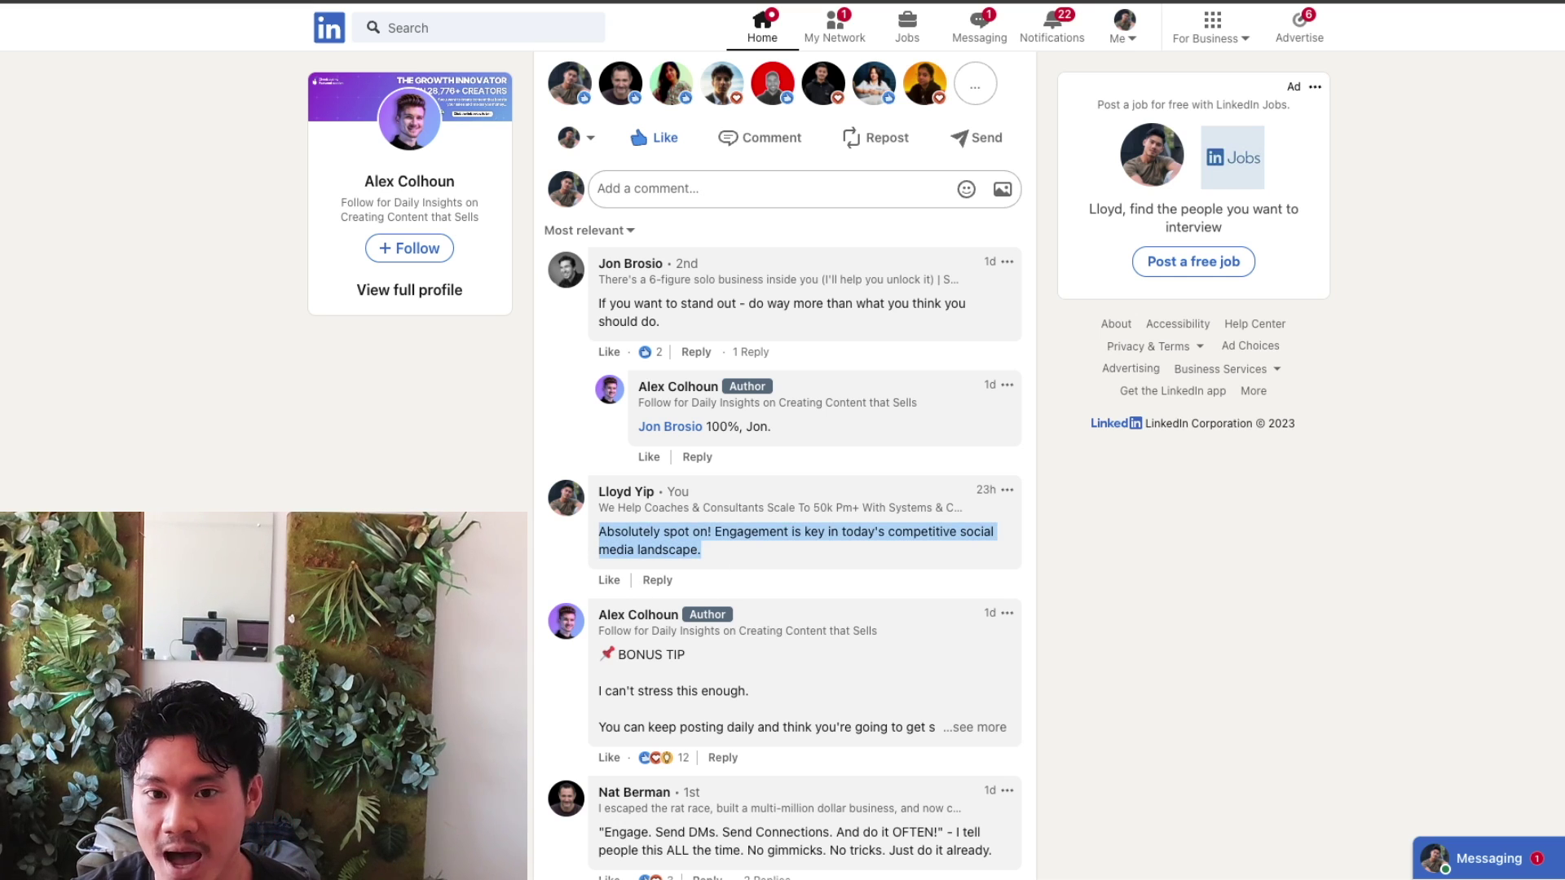
# - Return to the start of the post, compare its content with the automated comment, and highlight that comment's text again
pyautogui.scroll(15, 784, 473)
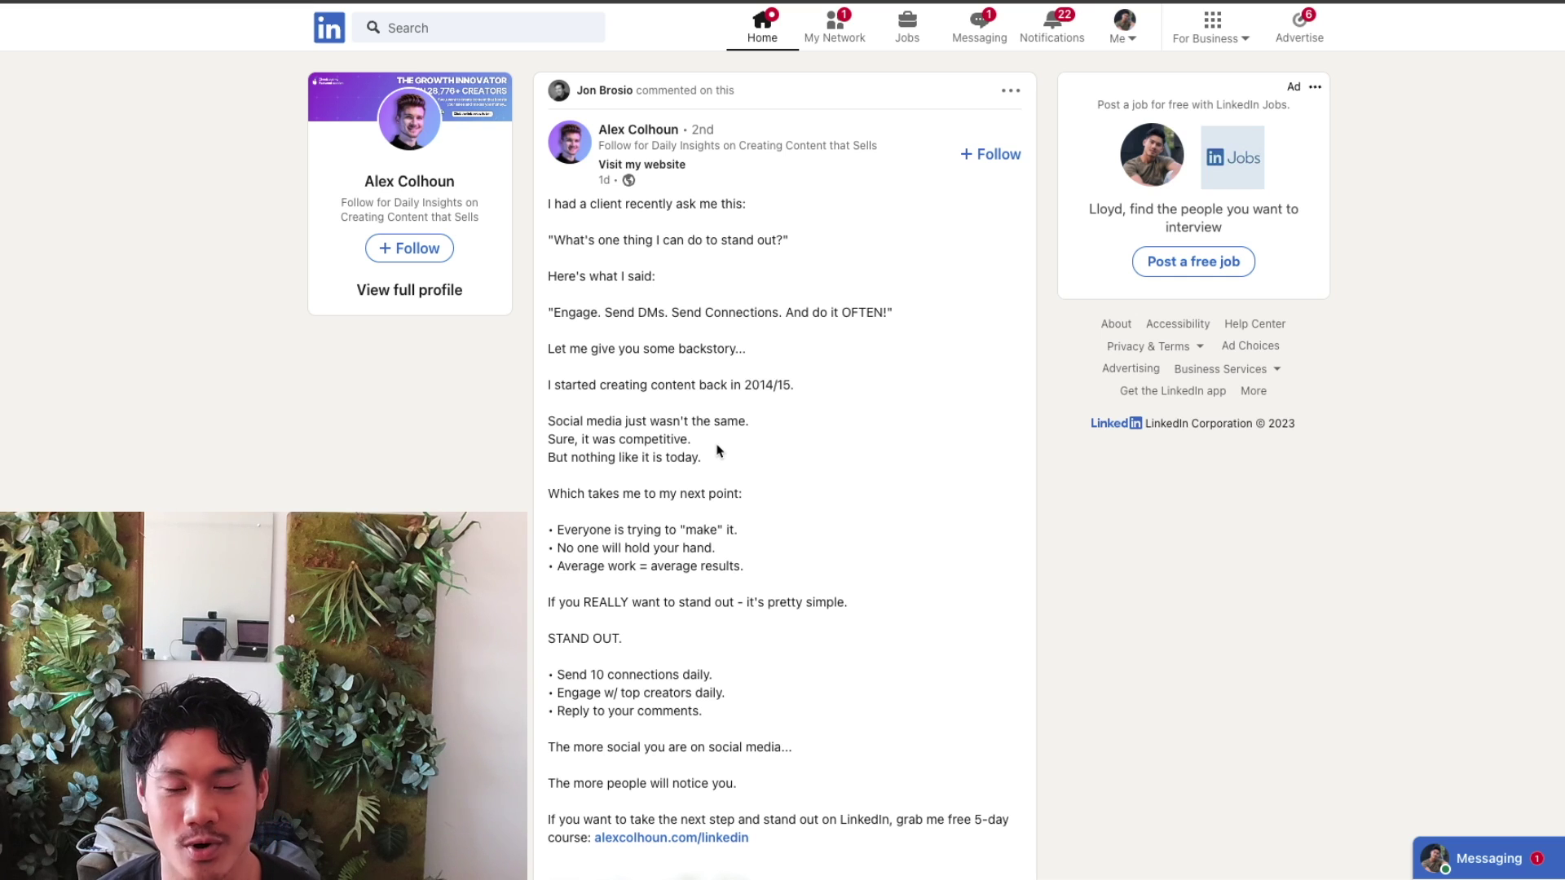
pyautogui.scroll(-8, 720, 477)
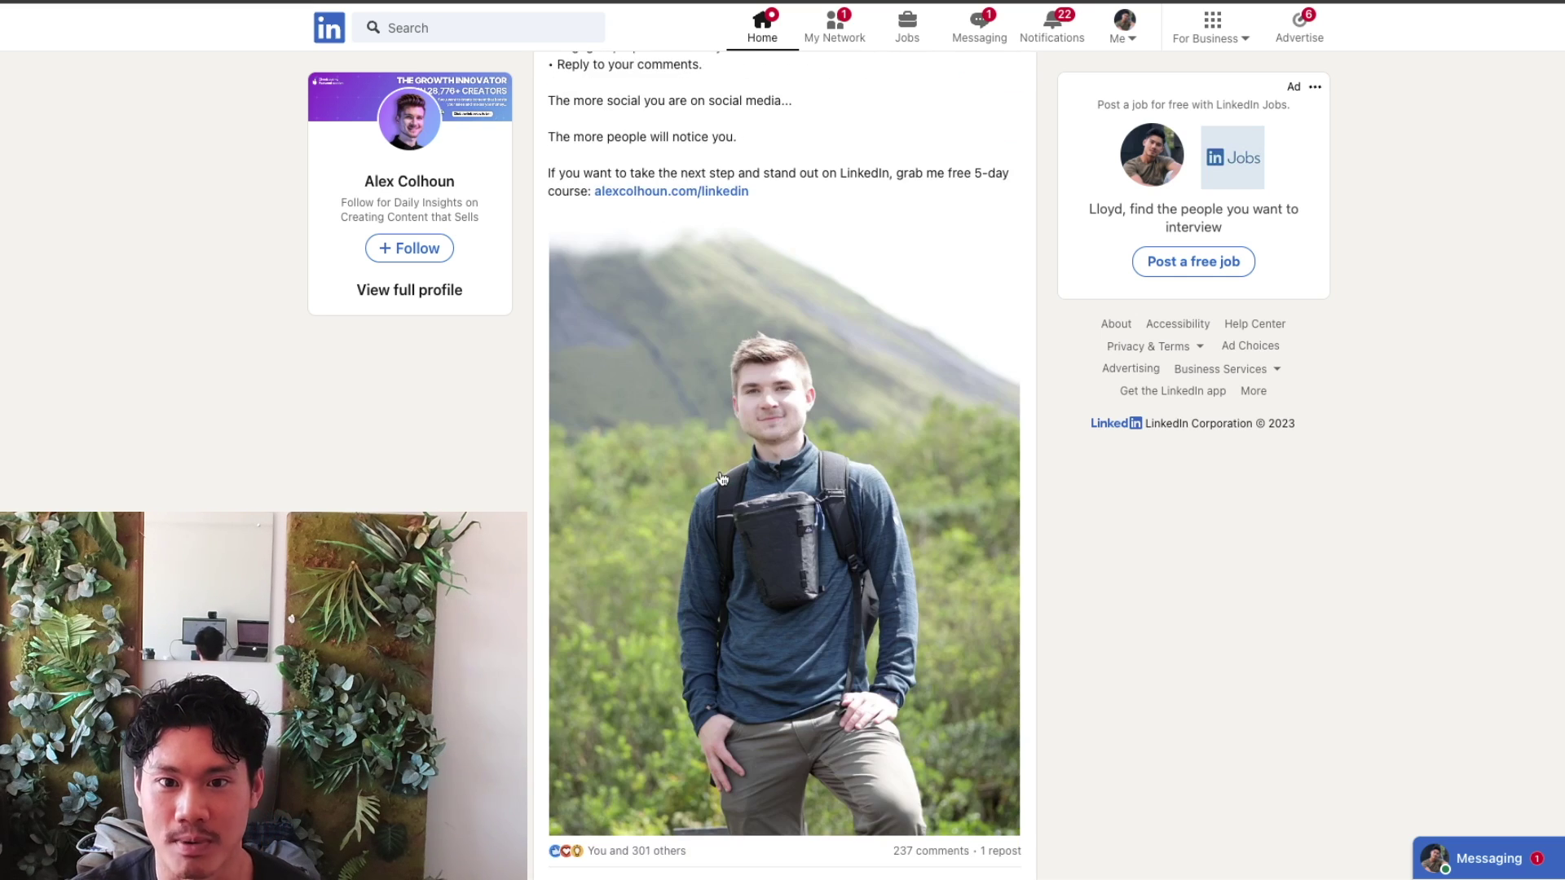
pyautogui.scroll(-6, 759, 436)
pyautogui.scroll(-4, 758, 436)
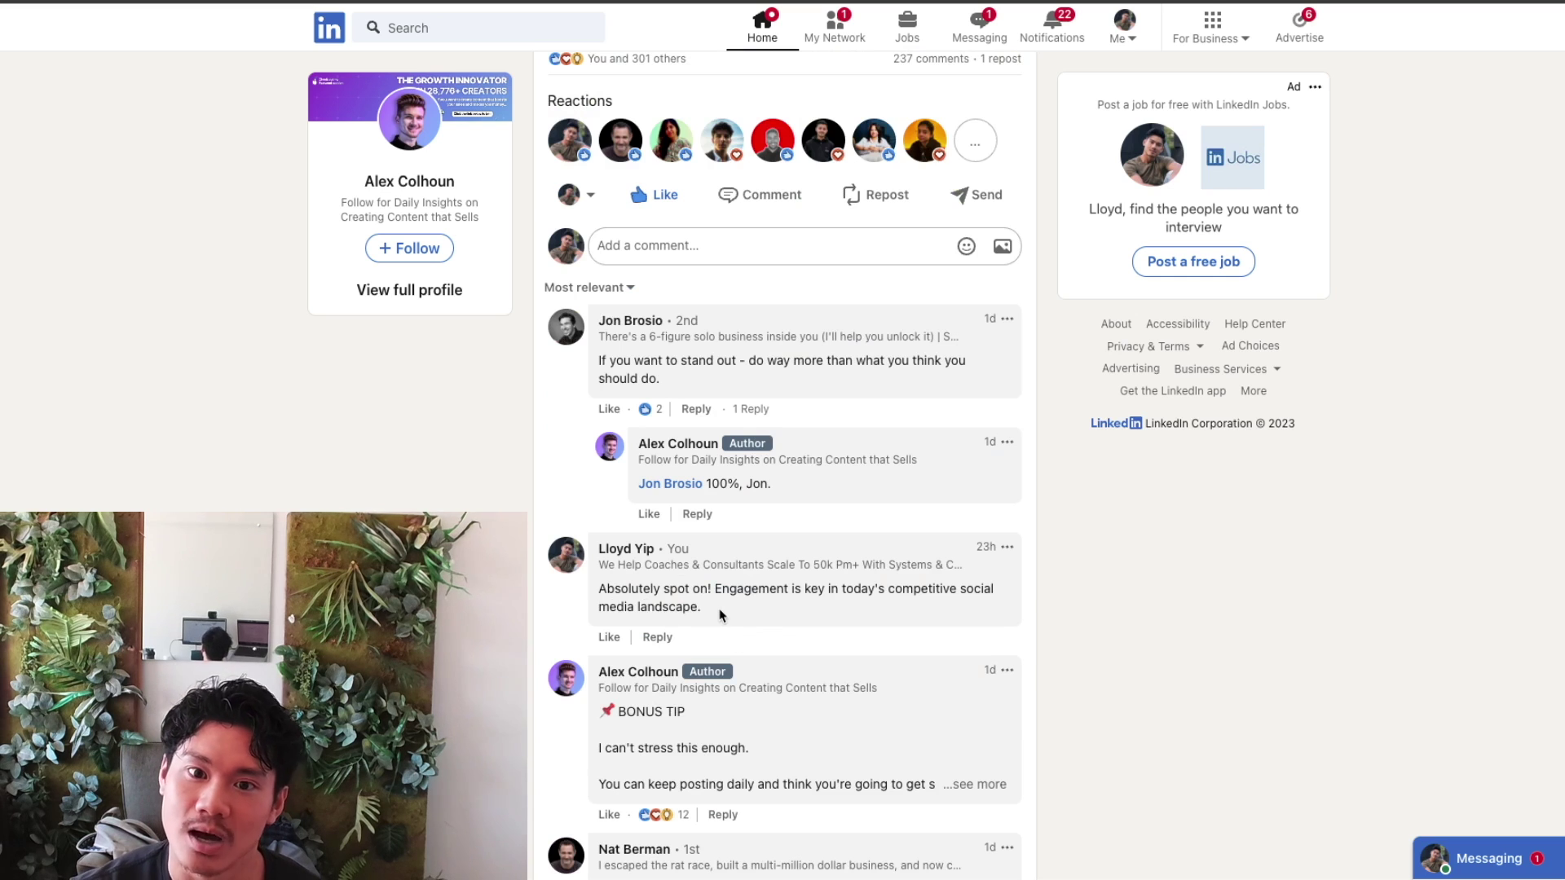
pyautogui.moveTo(699, 619); pyautogui.dragTo(598, 589)
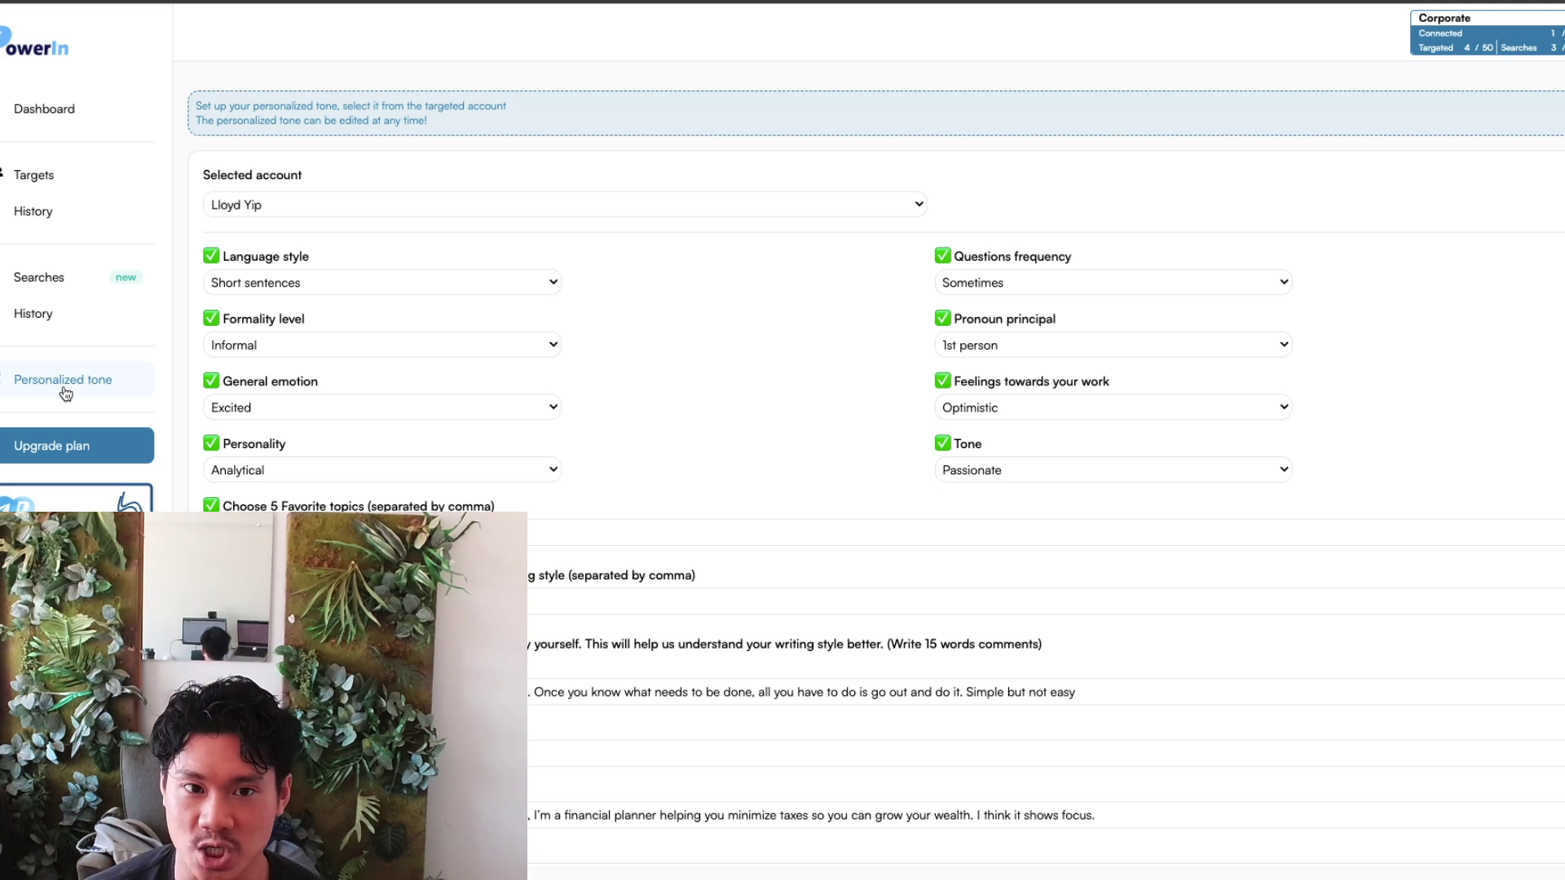
# - Examine PowerIn's personalized tone settings, including the language style and general emotion choices, favorite topics and writing-style adjectives
pyautogui.click(394, 285)
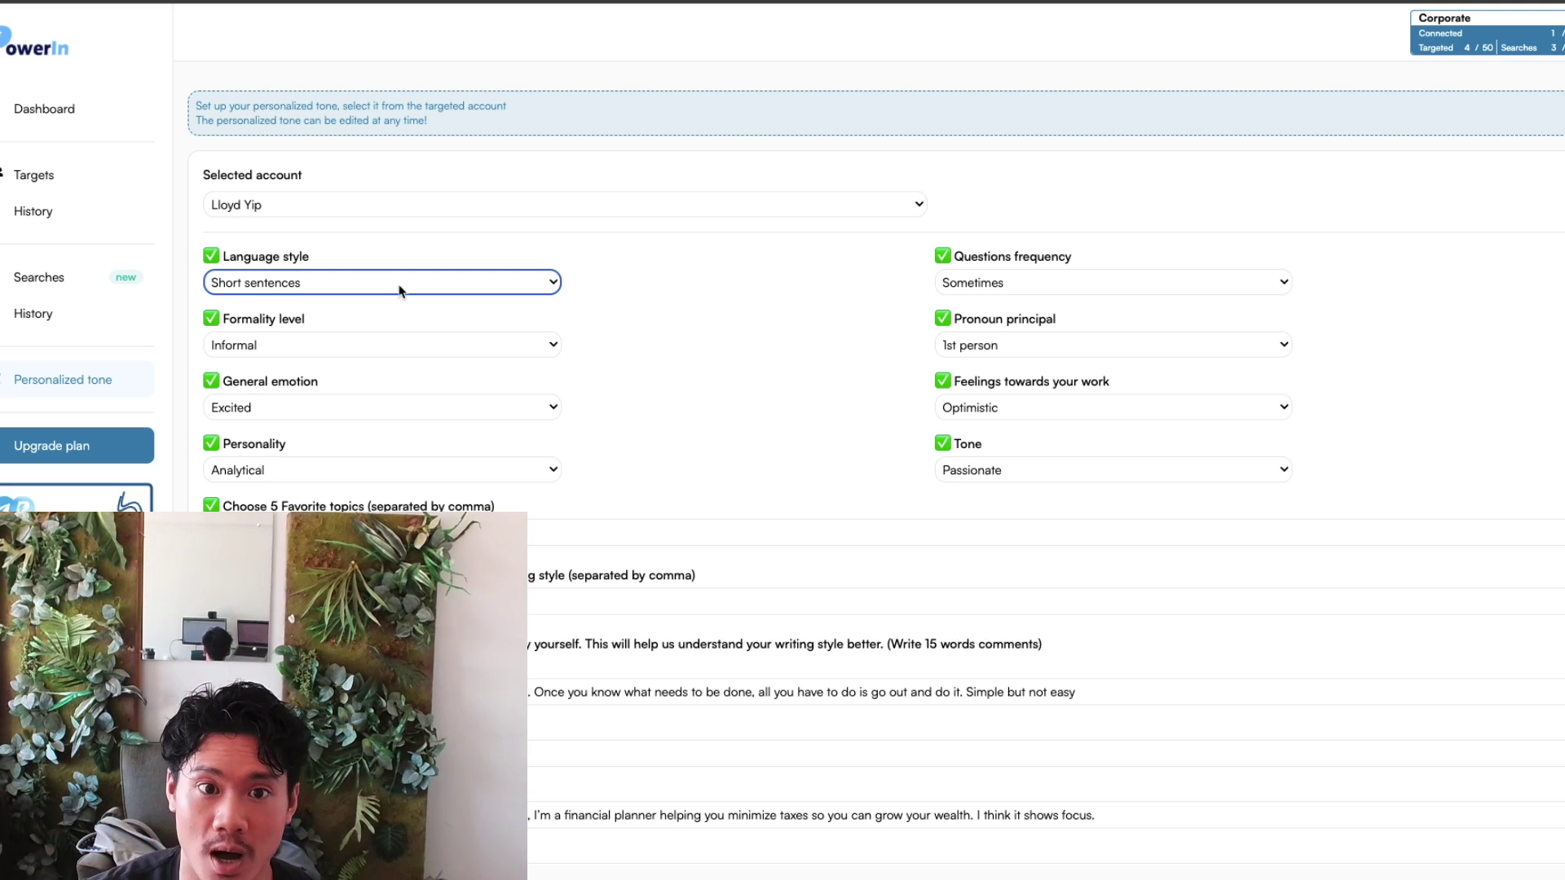
pyautogui.click(399, 289)
pyautogui.click(696, 292)
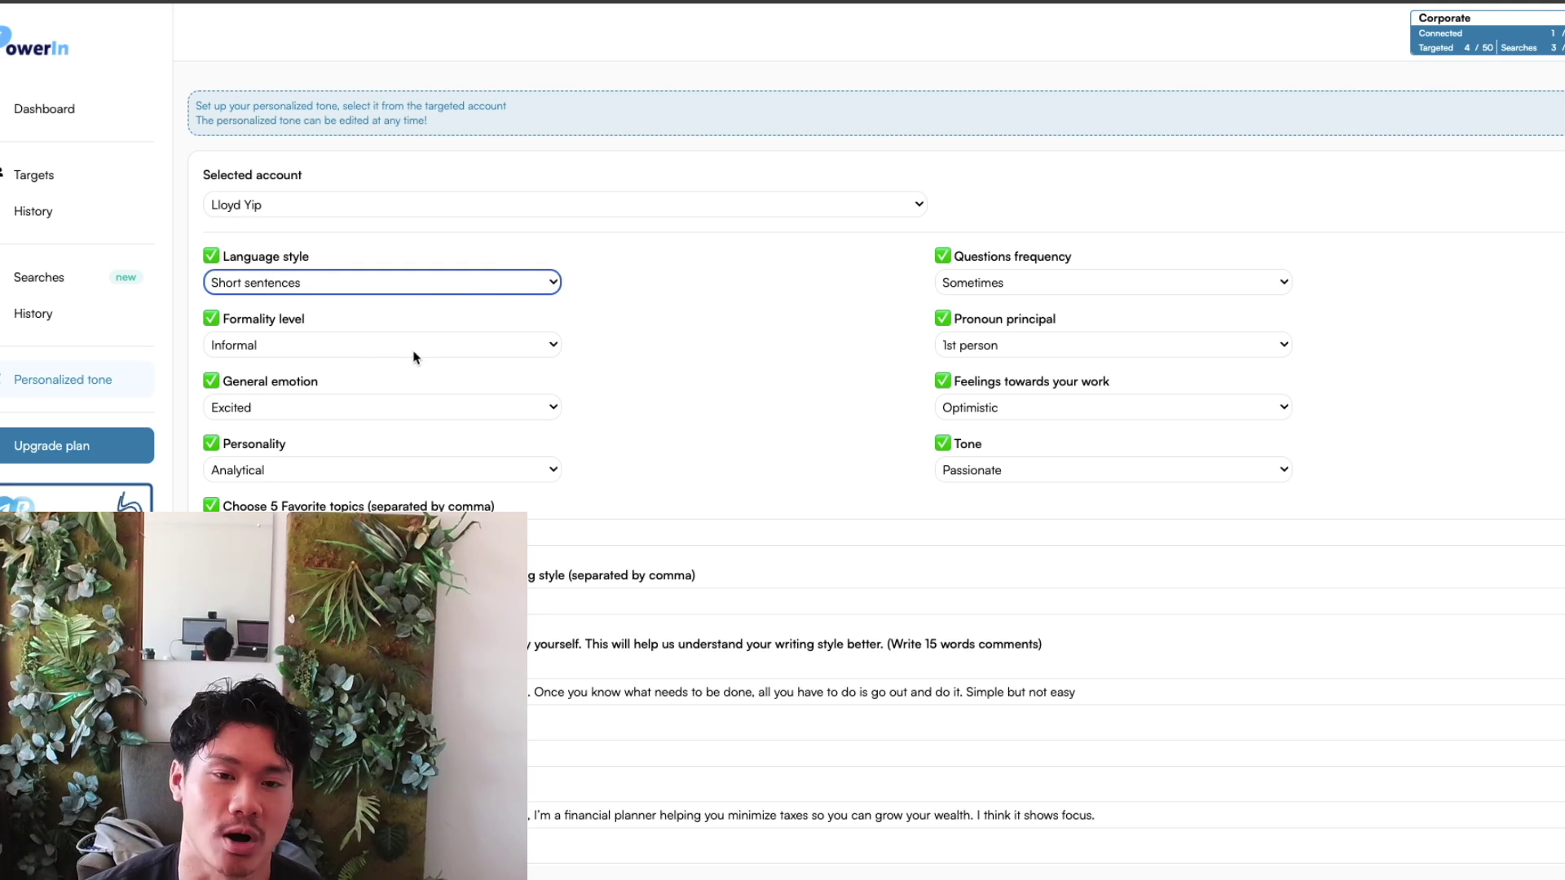
pyautogui.click(401, 410)
pyautogui.click(709, 434)
pyautogui.press('Escape')
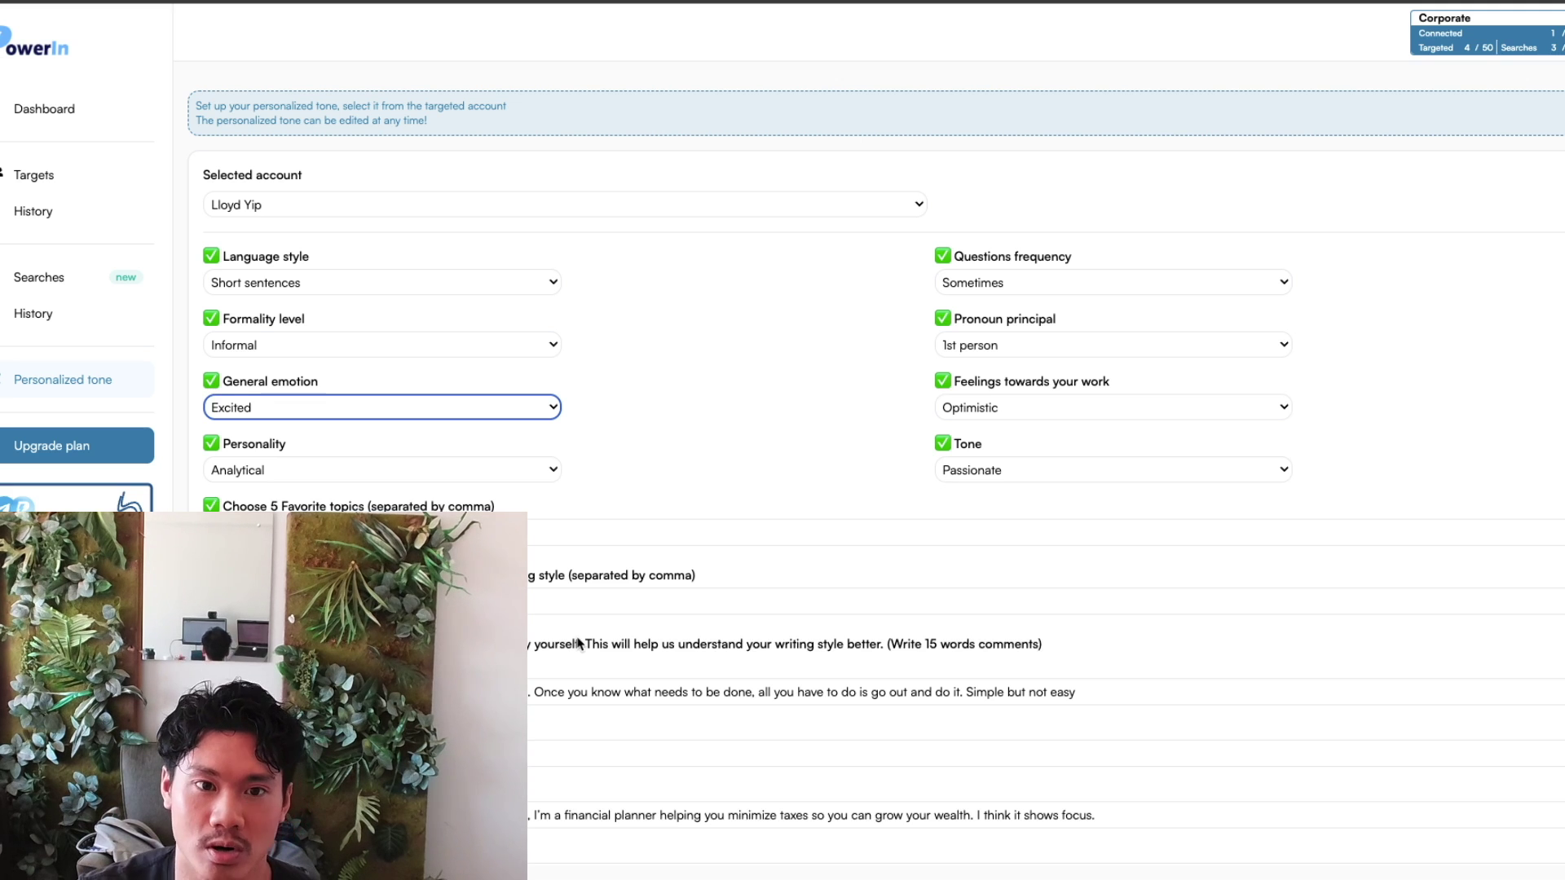
pyautogui.scroll(-2, 683, 563)
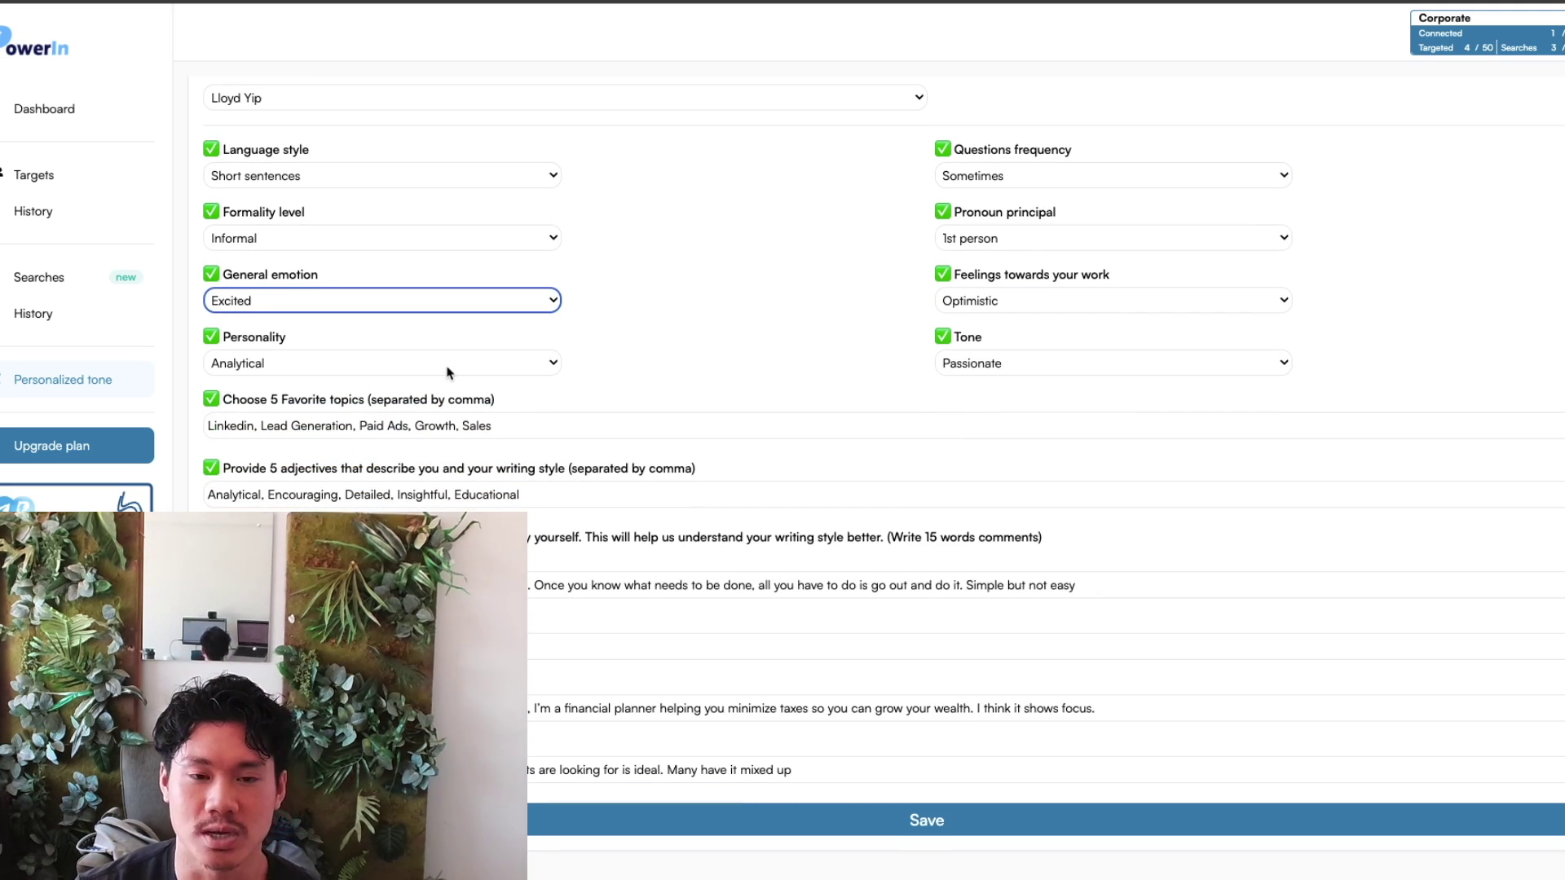